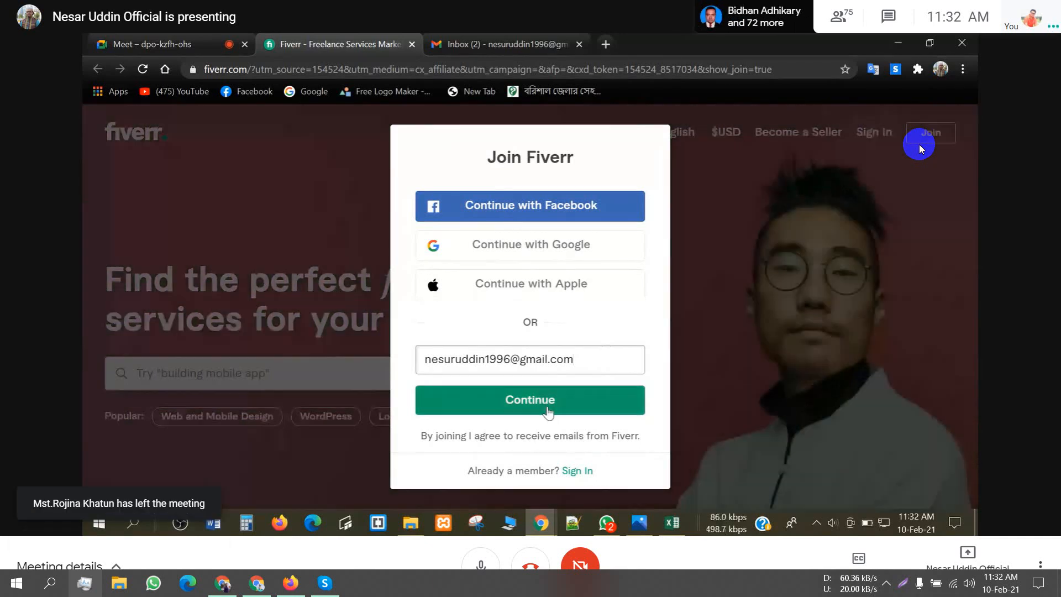
Enter the sign-up email address in the Join Fiverr dialog and continue.
{"action": "left_click", "coordinate": [547, 402]}
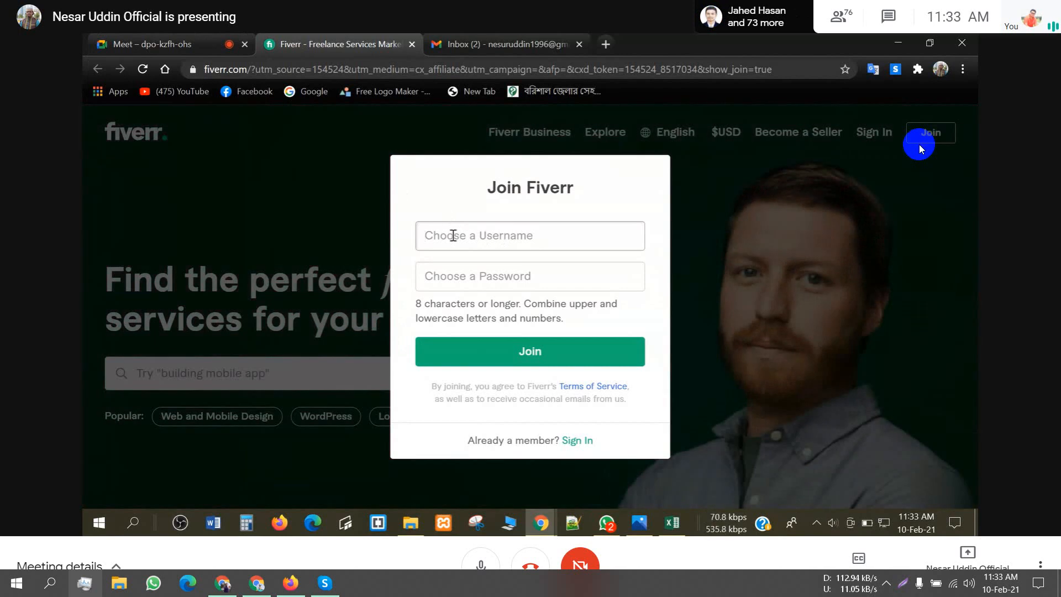
Select the Username field, then switch to the Google Meet tab and mute the microphone.
{"action": "left_click", "coordinate": [453, 236]}
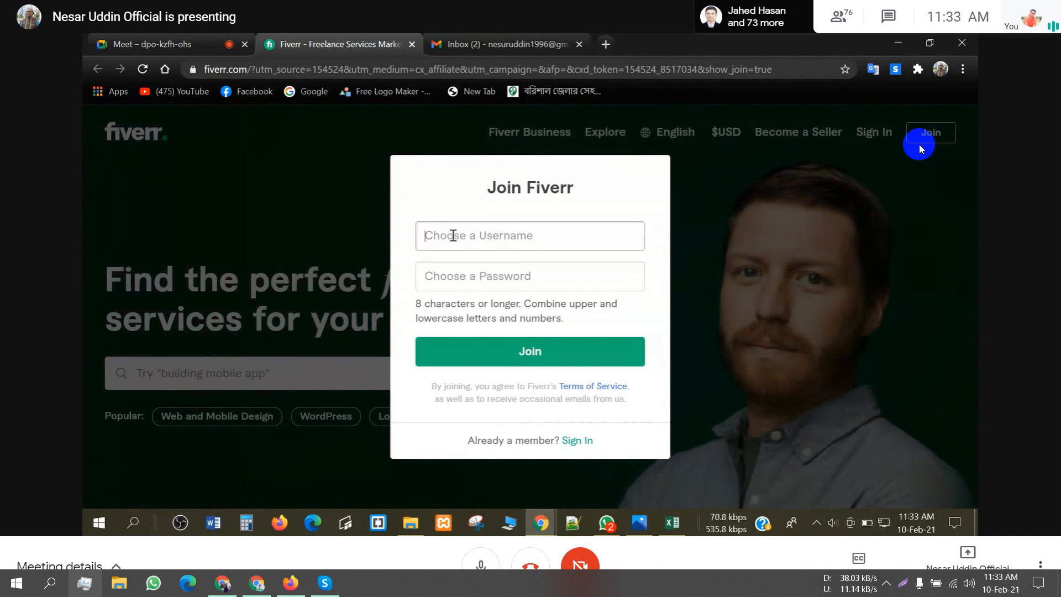
{"action": "left_click", "coordinate": [213, 44]}
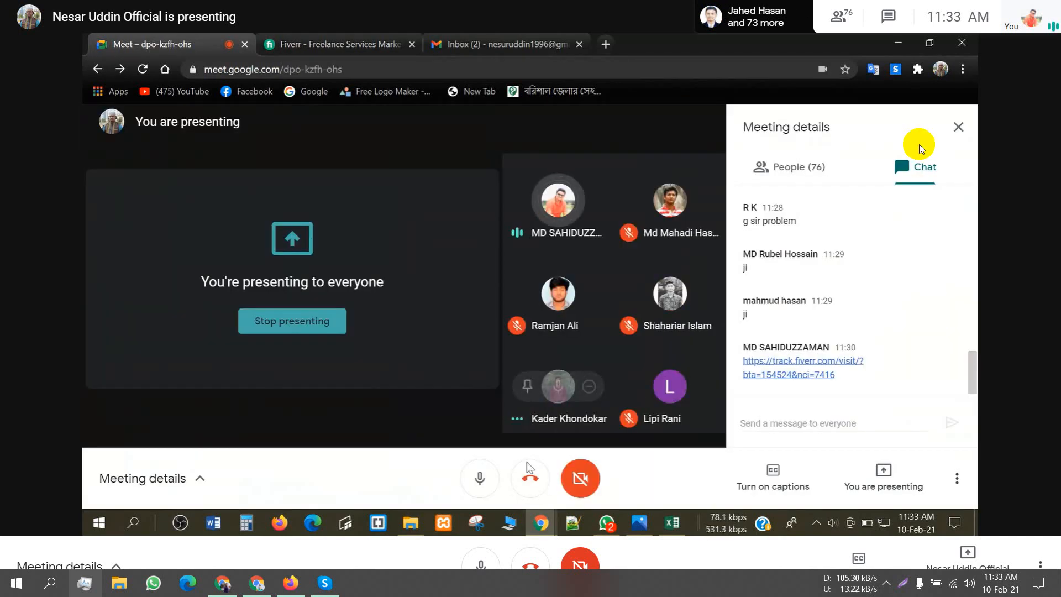
{"action": "left_click", "coordinate": [480, 478]}
Return to the Fiverr tab and place the cursor in the Username field.
{"action": "left_click", "coordinate": [339, 44]}
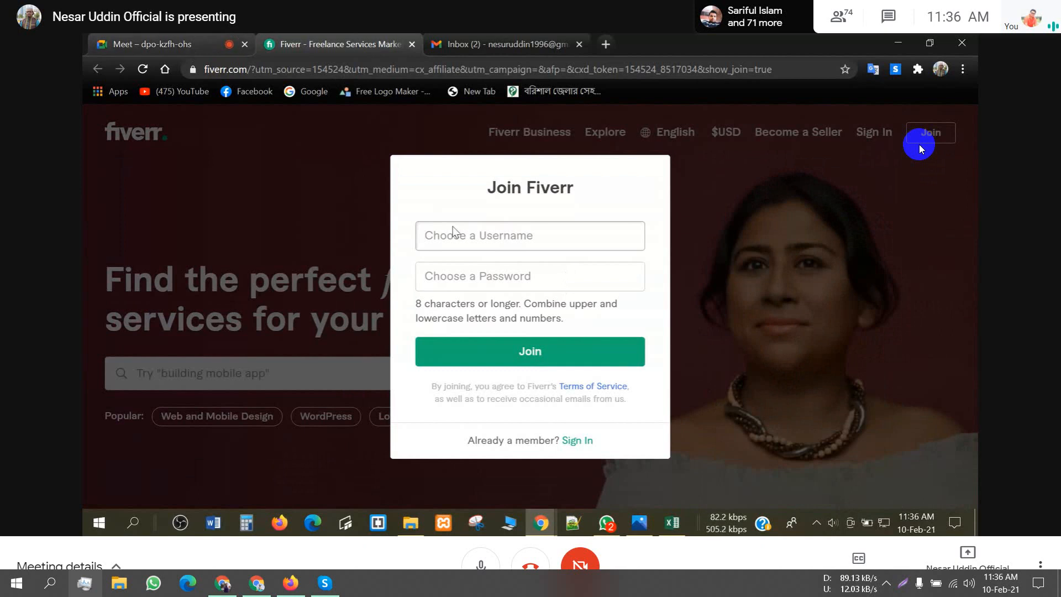
{"action": "left_click", "coordinate": [477, 233]}
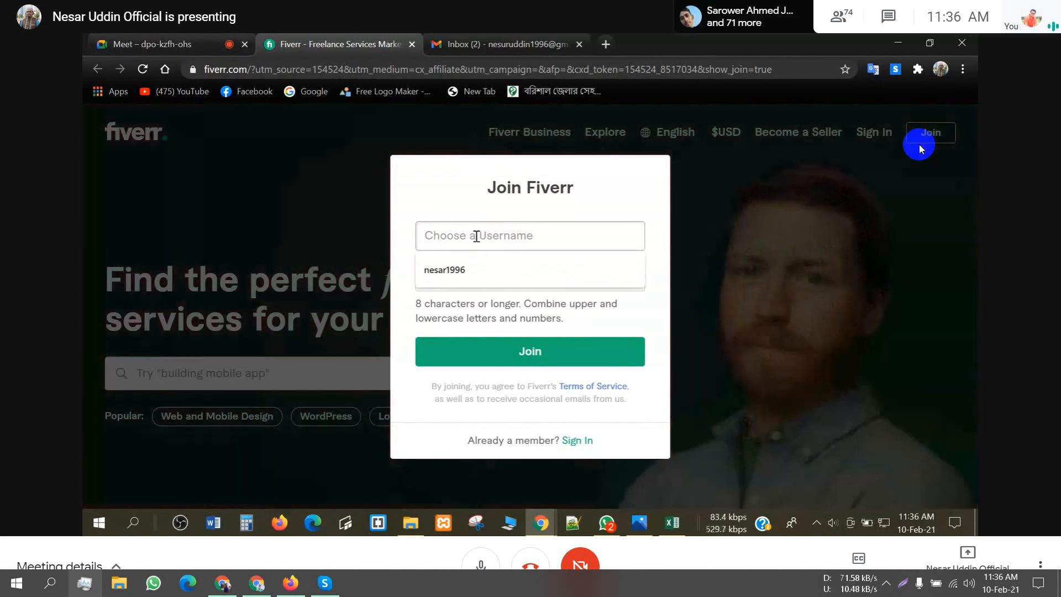
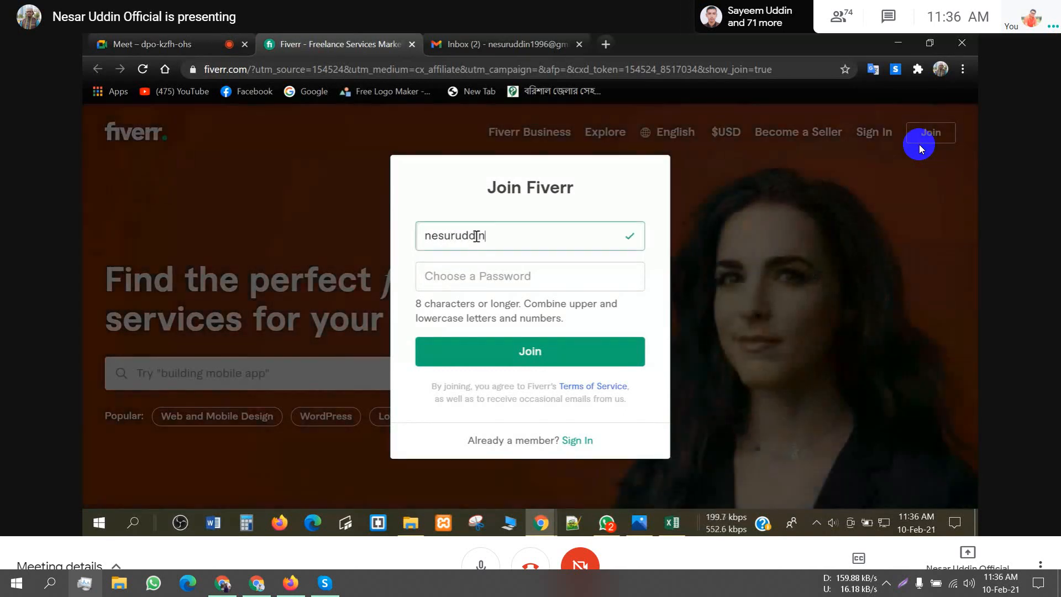
Glance at the Meet tab, go back to the password field, then bring up the Notepad++ notes.
{"action": "left_click", "coordinate": [216, 35]}
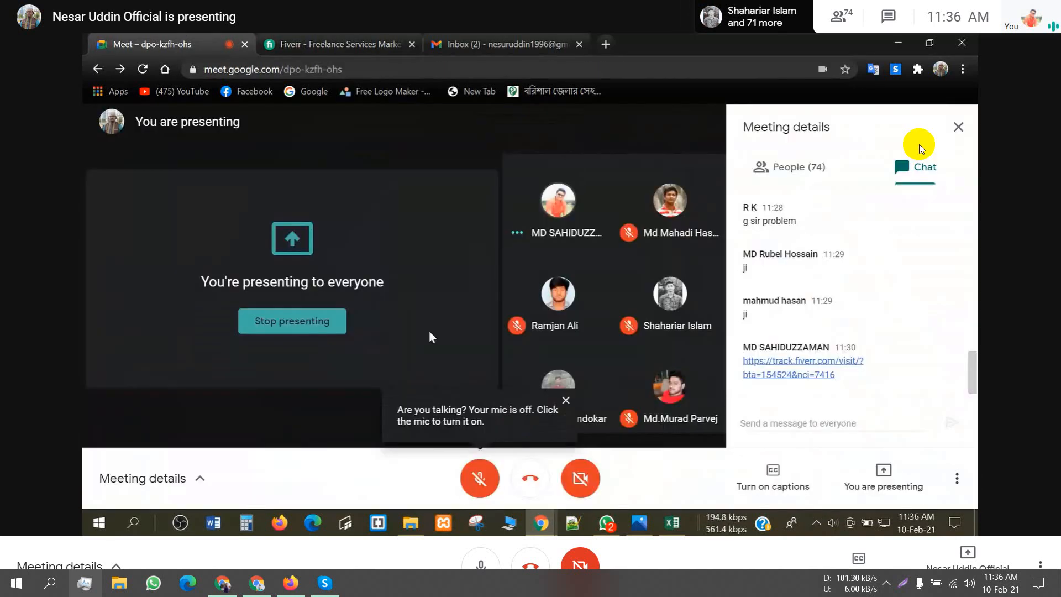
{"action": "left_click", "coordinate": [320, 37]}
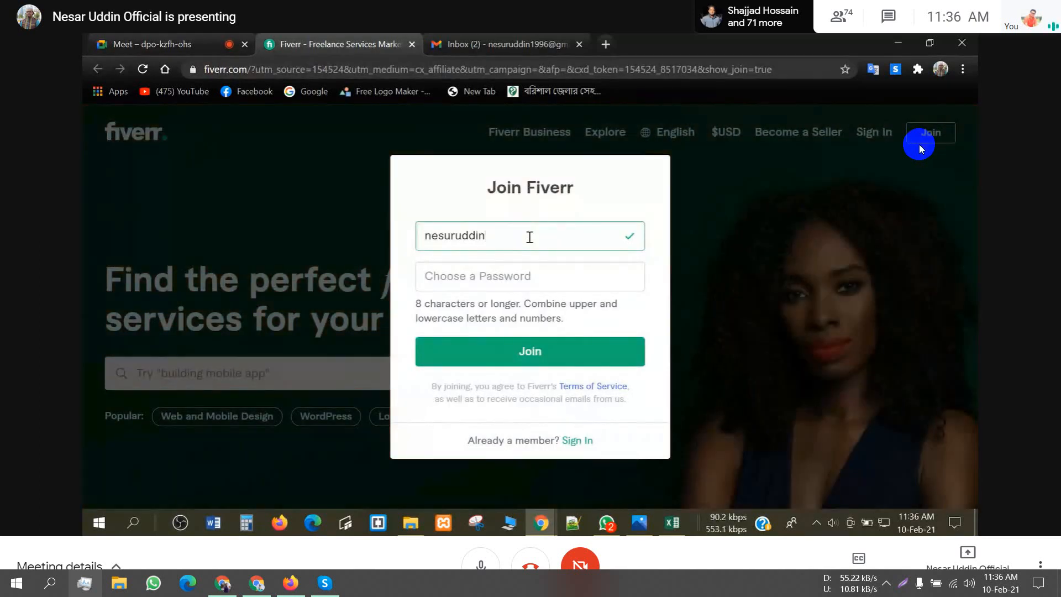
{"action": "left_click", "coordinate": [506, 277]}
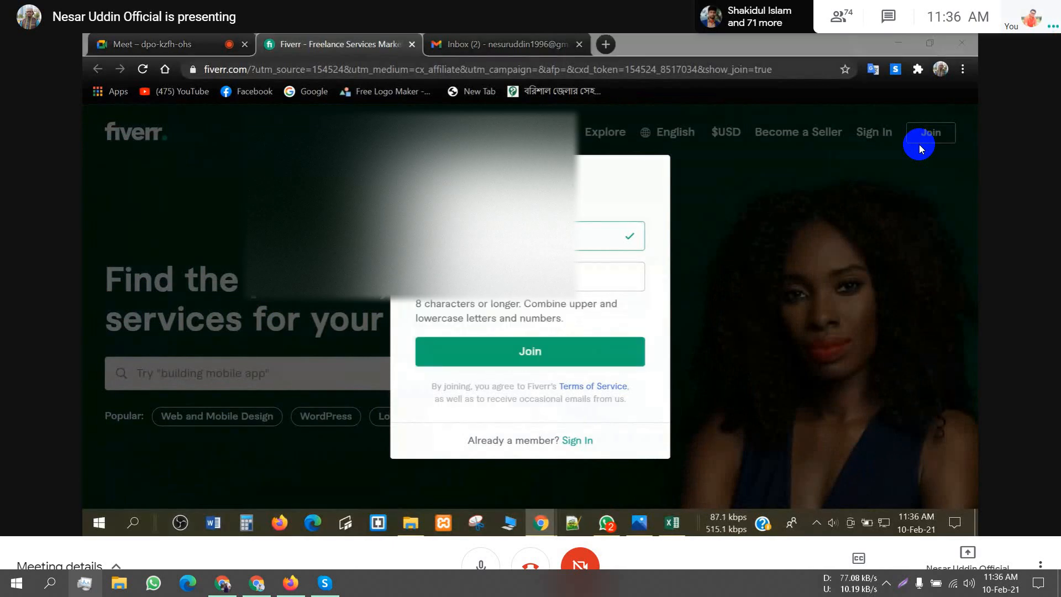
{"action": "key", "text": "alt+Tab"}
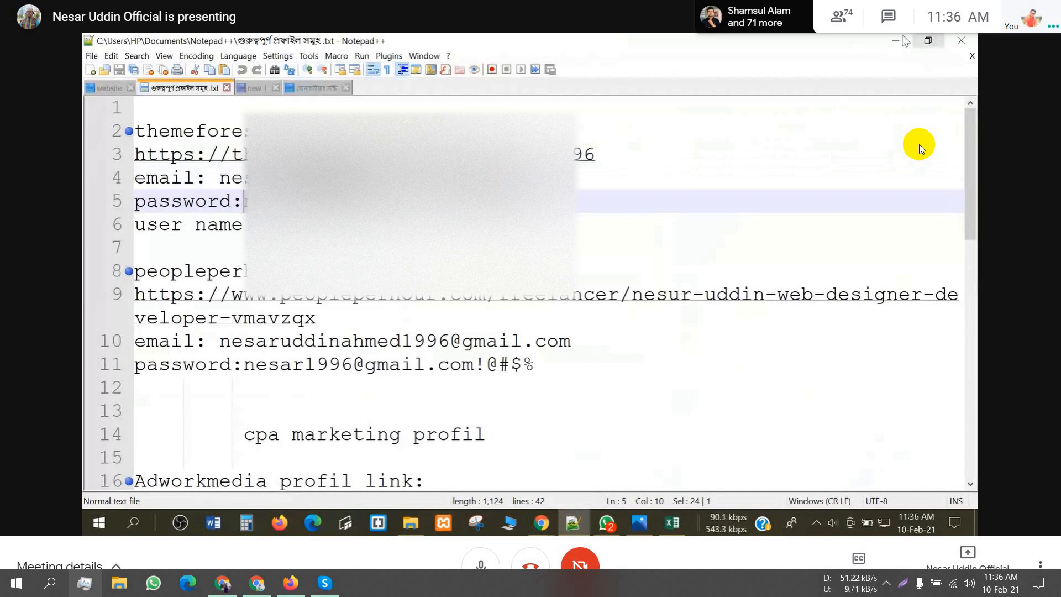
Minimize Notepad++ so the Fiverr Join form is visible again.
{"action": "left_click", "coordinate": [895, 40]}
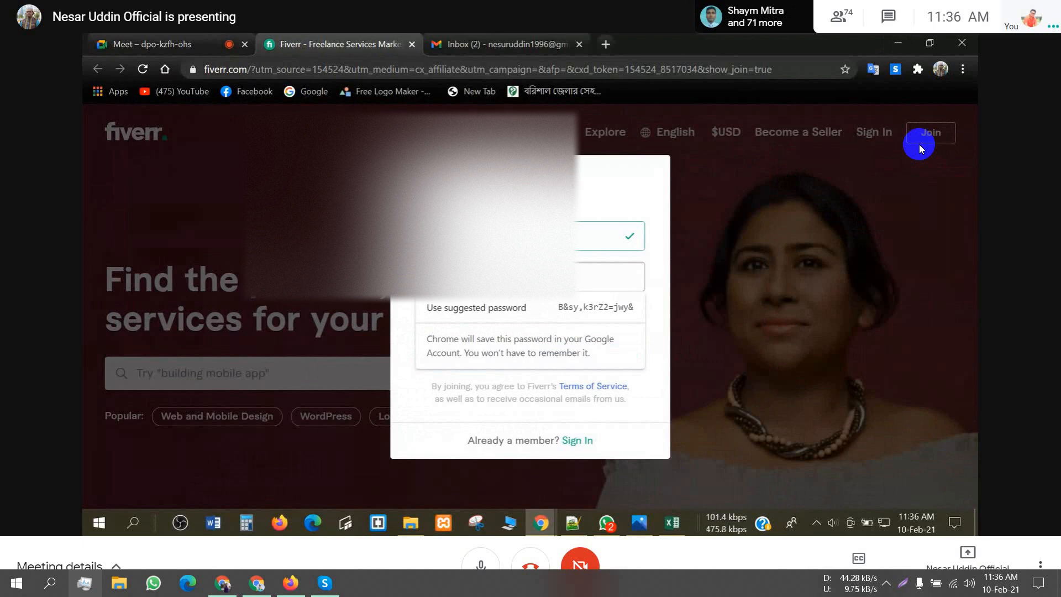
Dismiss Chrome's suggested password, enter the saved password, and submit with Join.
{"action": "left_click", "coordinate": [575, 524]}
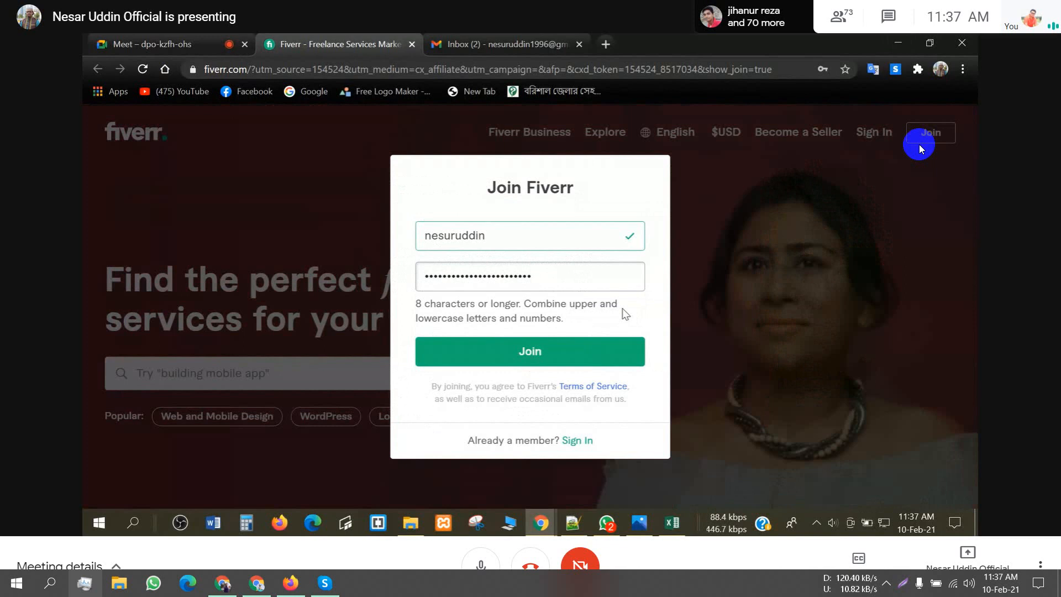
{"action": "left_click", "coordinate": [560, 356]}
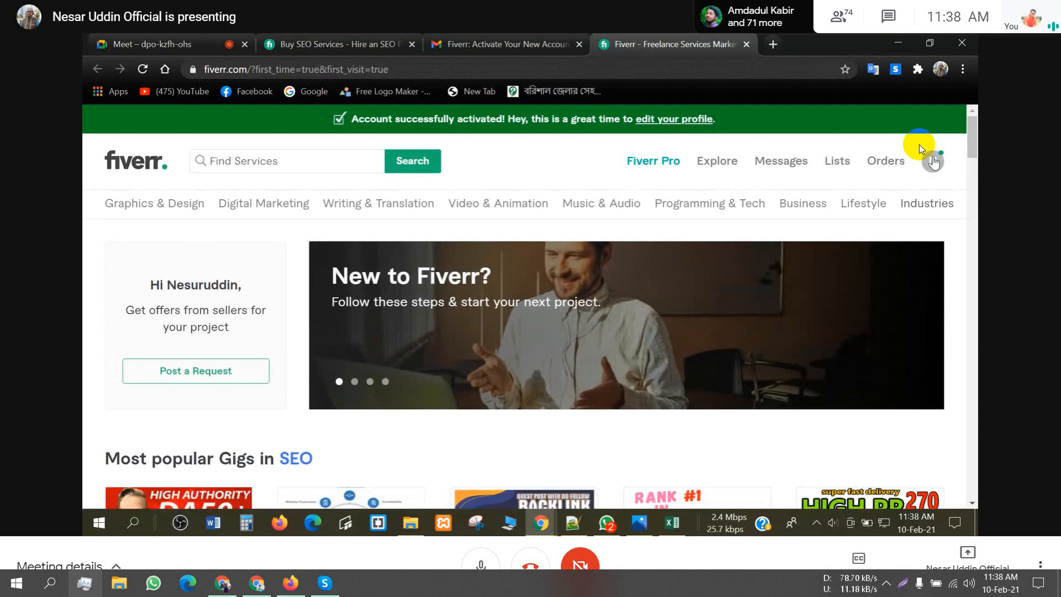
Open the account dropdown from the avatar on the logged-in Fiverr homepage.
{"action": "left_click", "coordinate": [933, 162]}
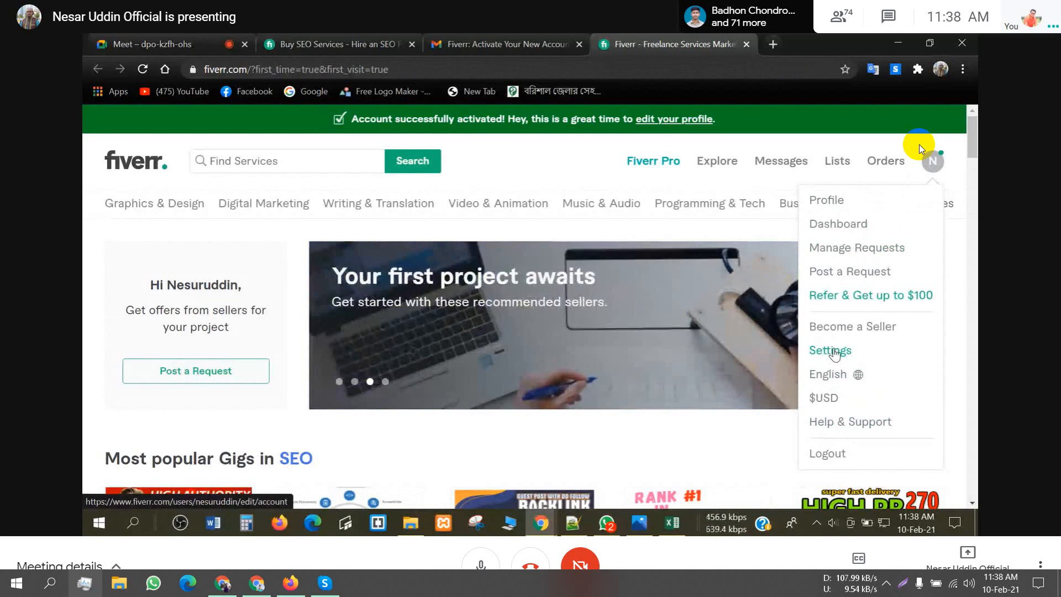
Open Account settings and enter the owner's full name, toggling the Meet microphone meanwhile.
{"action": "left_click", "coordinate": [834, 351]}
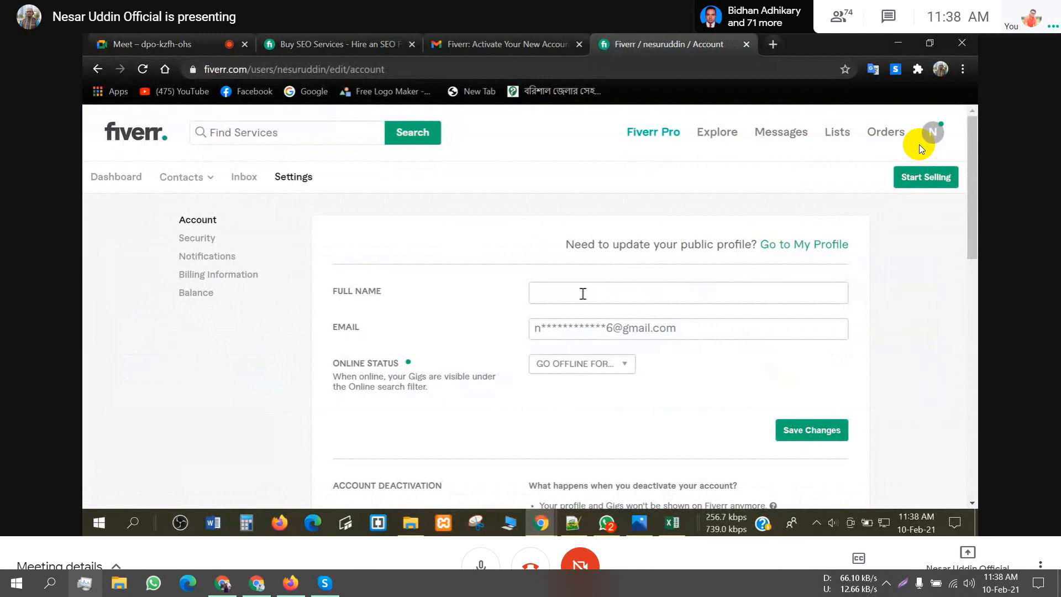
{"action": "left_click", "coordinate": [582, 294]}
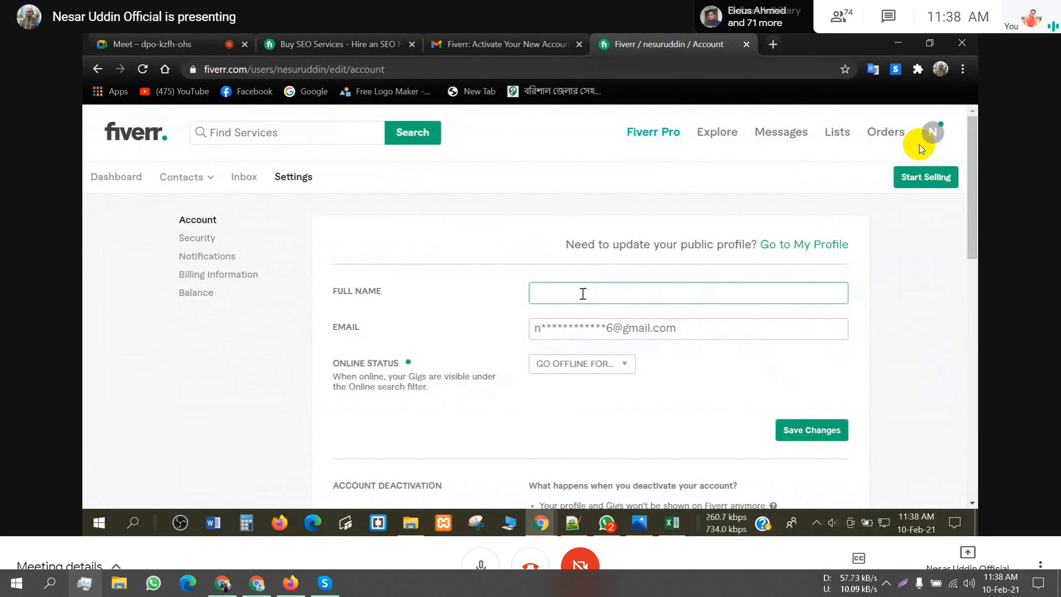
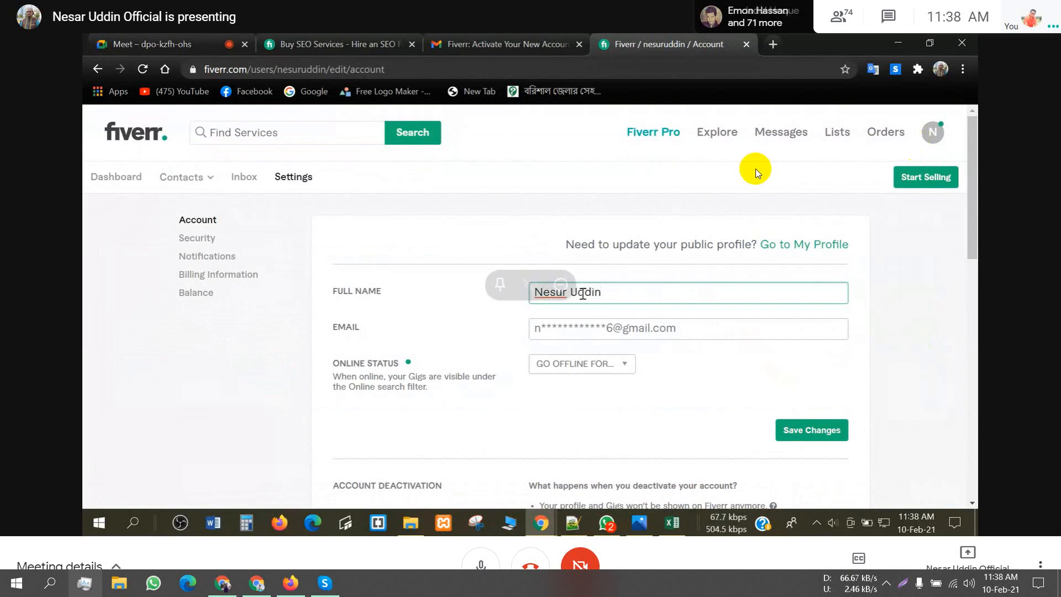
{"action": "left_click", "coordinate": [470, 564]}
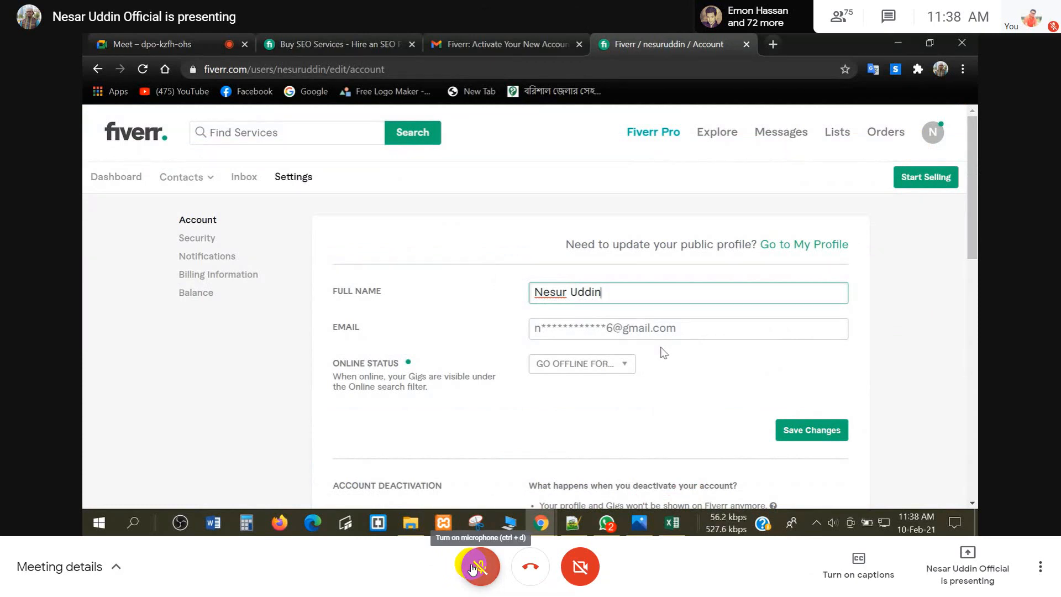
{"action": "left_click", "coordinate": [473, 568]}
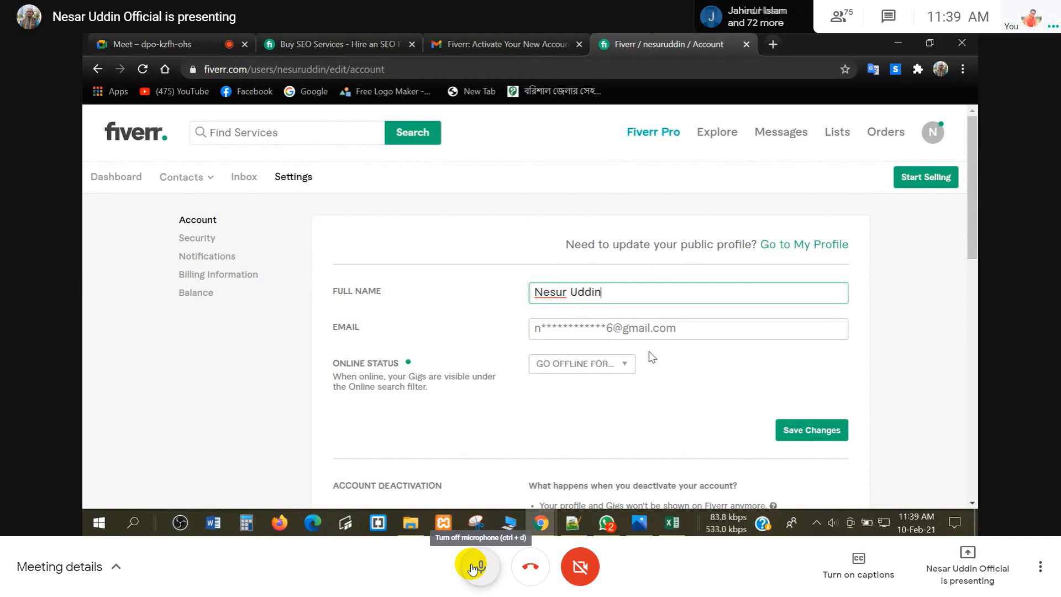
Save the account settings and go to the Security settings page.
{"action": "left_click", "coordinate": [830, 430]}
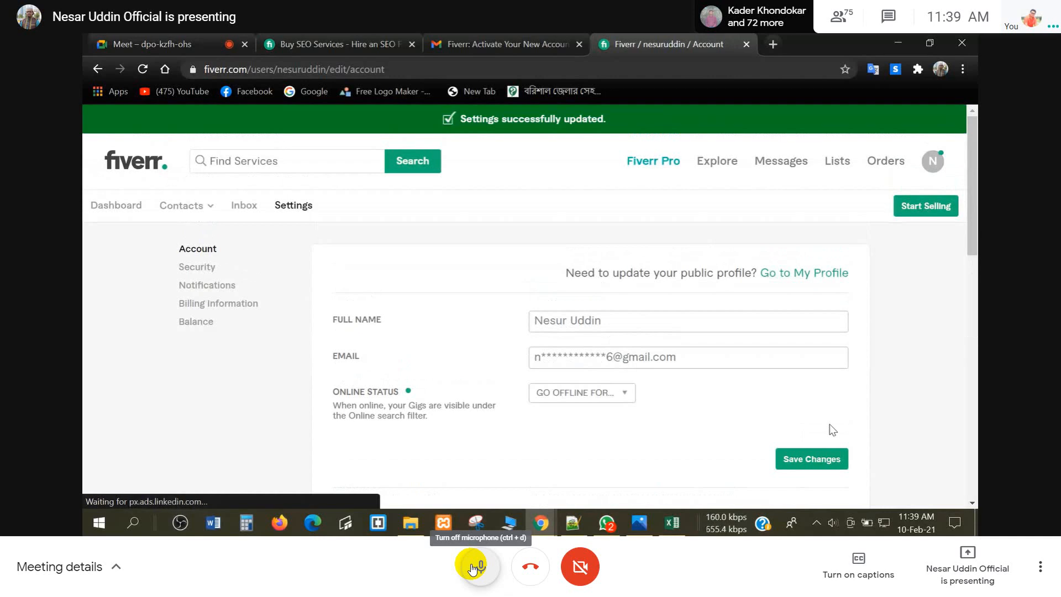
{"action": "scroll", "coordinate": [449, 425], "scroll_direction": "down", "scroll_amount": 1}
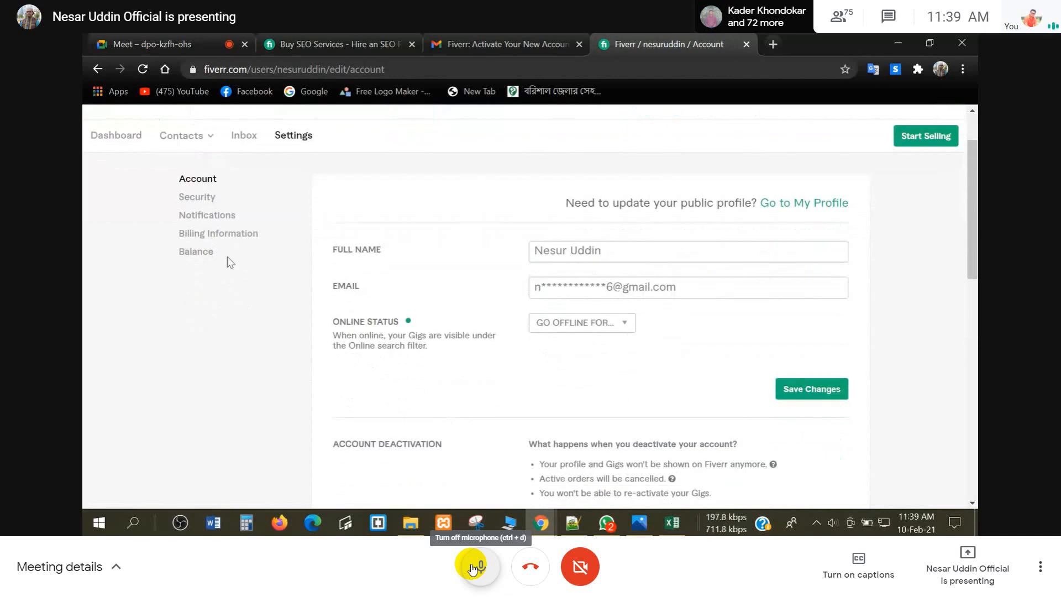
{"action": "left_click", "coordinate": [195, 199]}
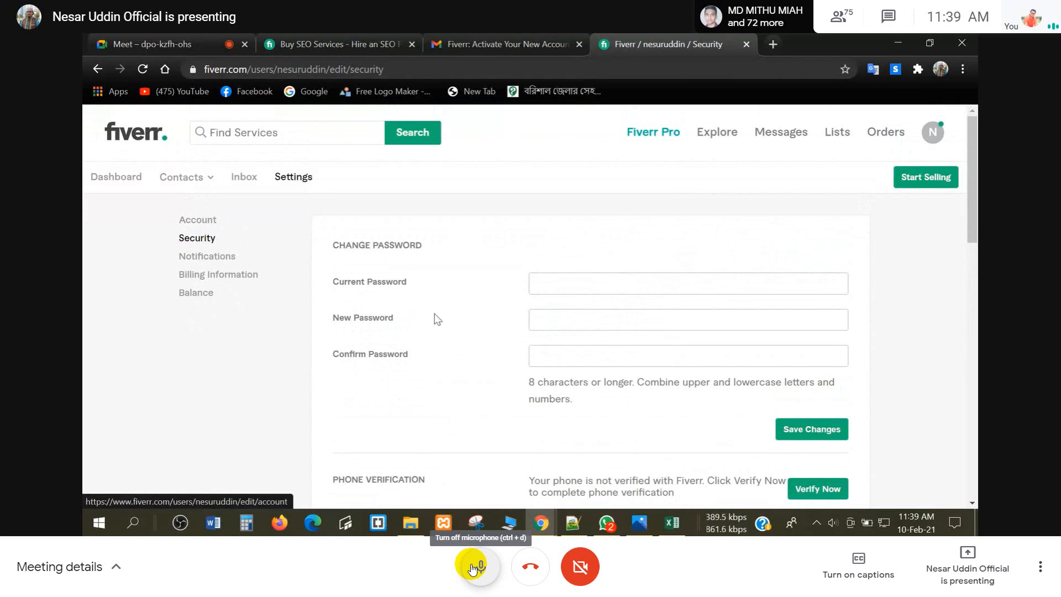
Start phone verification with the saved number minus its leading 0, requesting the code by SMS.
{"action": "scroll", "coordinate": [526, 360], "scroll_direction": "down", "scroll_amount": 6}
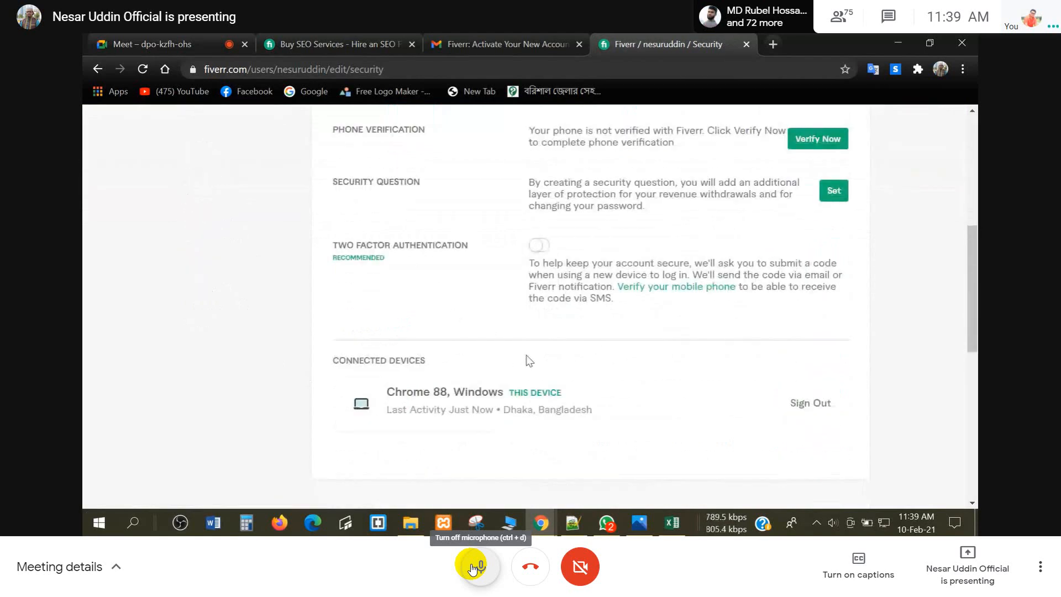
{"action": "scroll", "coordinate": [528, 360], "scroll_direction": "up", "scroll_amount": 3}
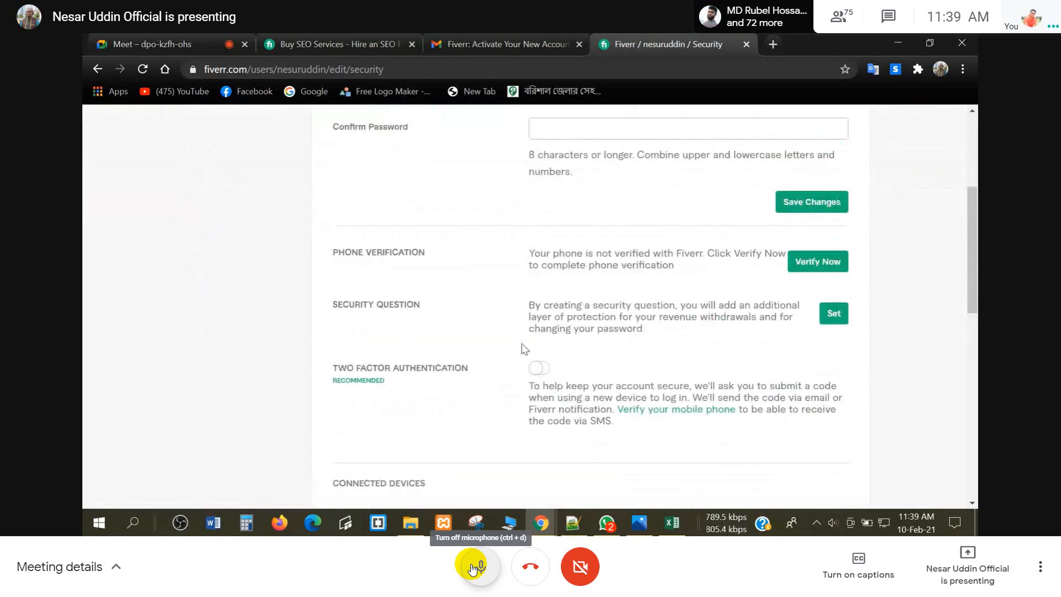
{"action": "left_click", "coordinate": [795, 272]}
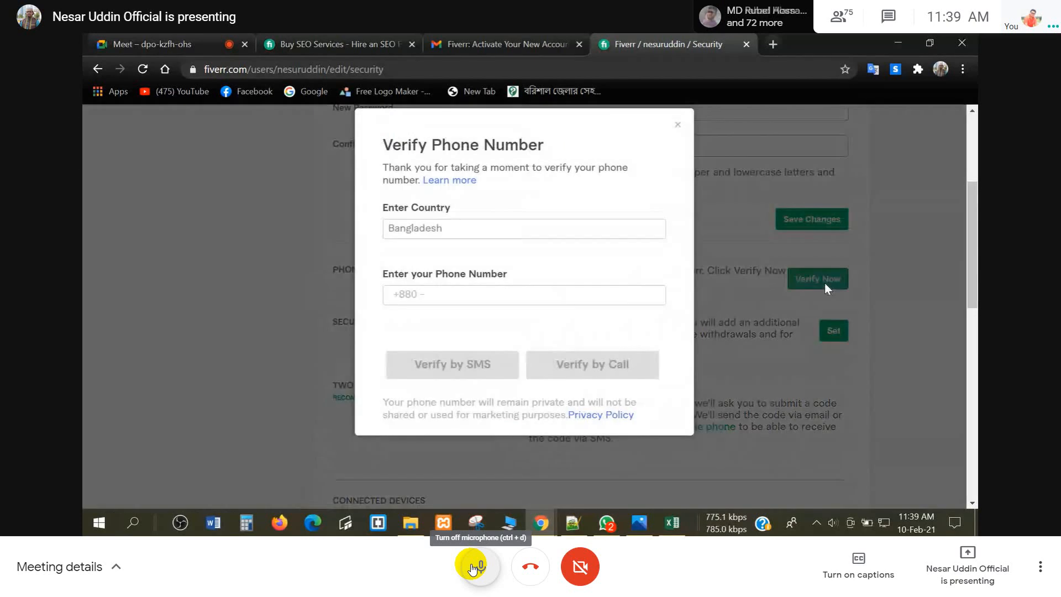
{"action": "left_click", "coordinate": [446, 296]}
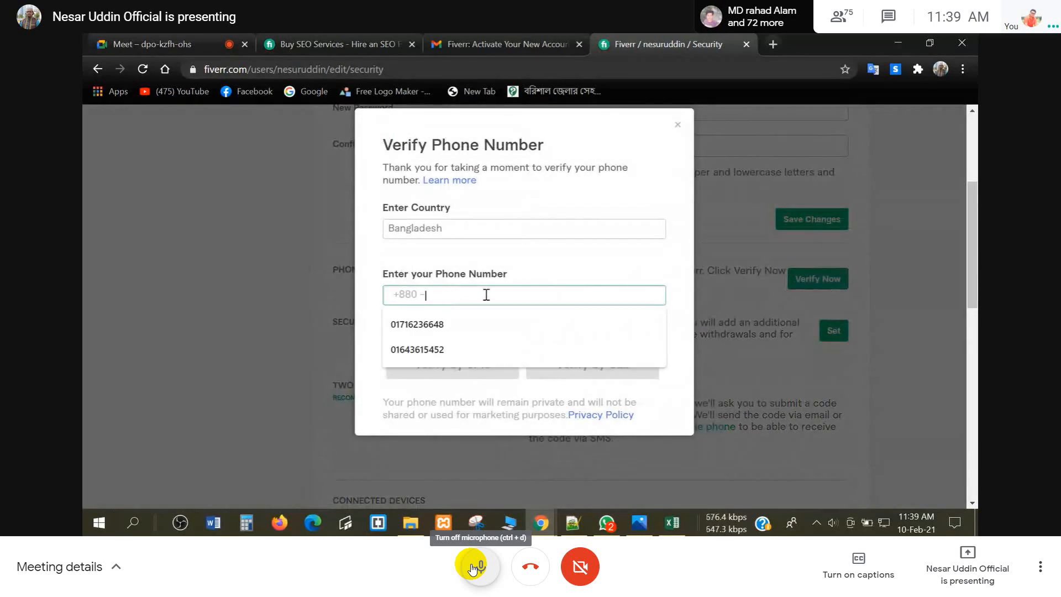
{"action": "left_click", "coordinate": [437, 347]}
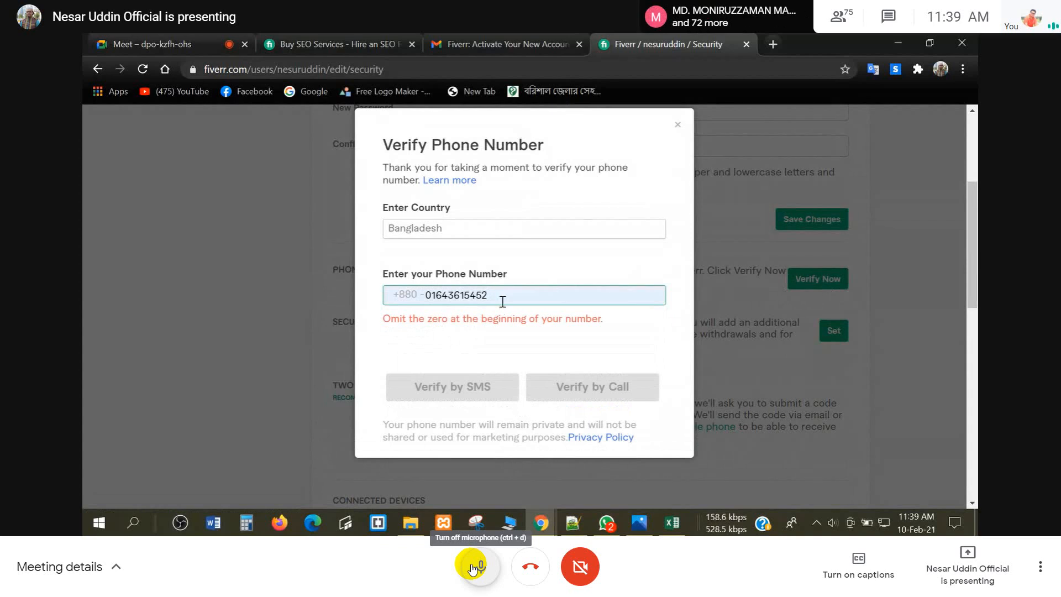
{"action": "left_click", "coordinate": [428, 296]}
{"action": "key", "text": "BackSpace"}
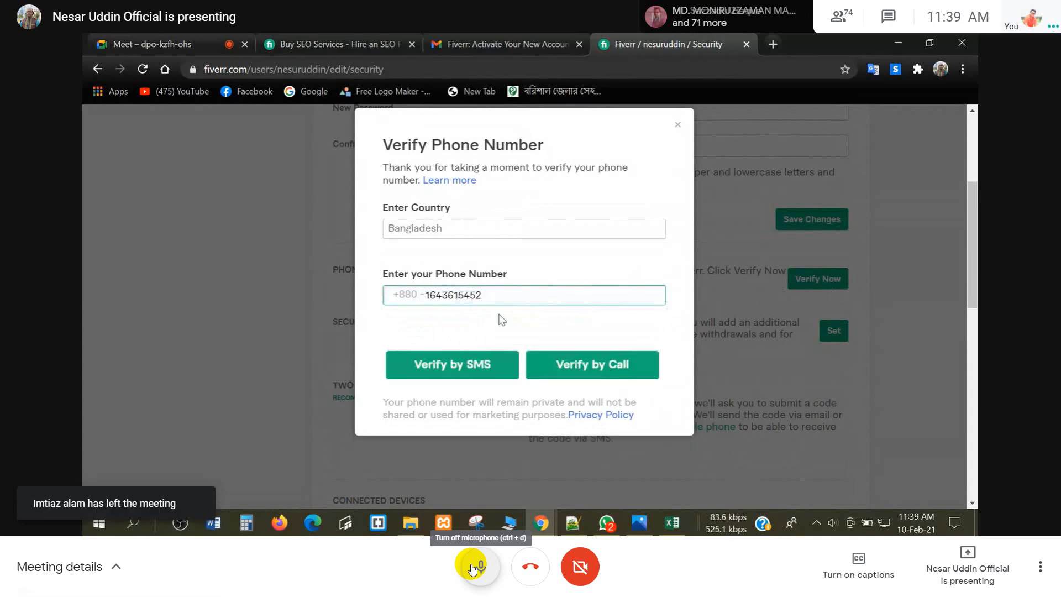
{"action": "left_click", "coordinate": [460, 370]}
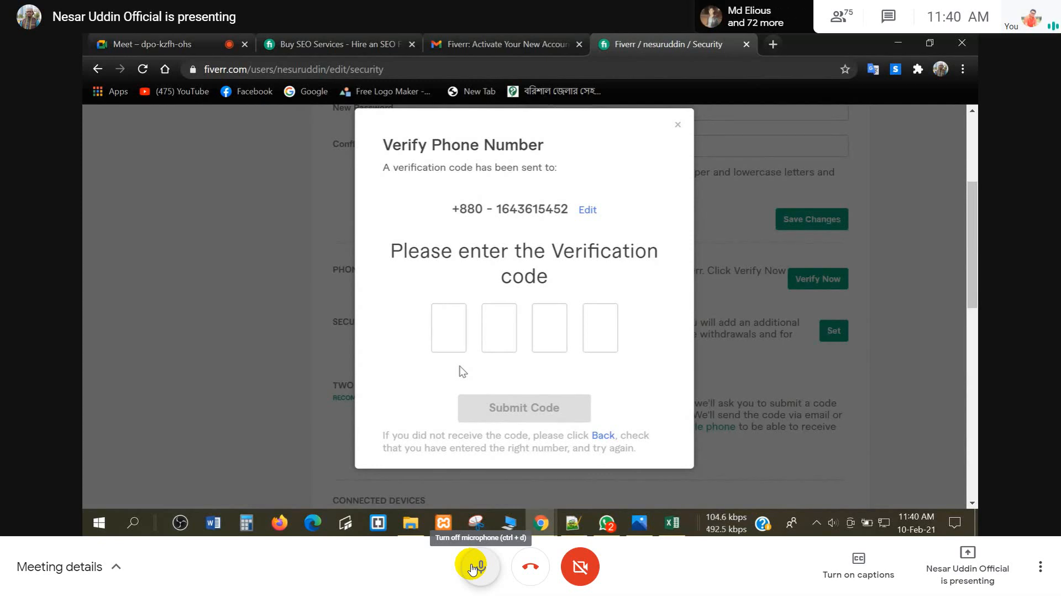
Enter the received four-digit SMS verification code and submit it.
{"action": "left_click", "coordinate": [448, 327]}
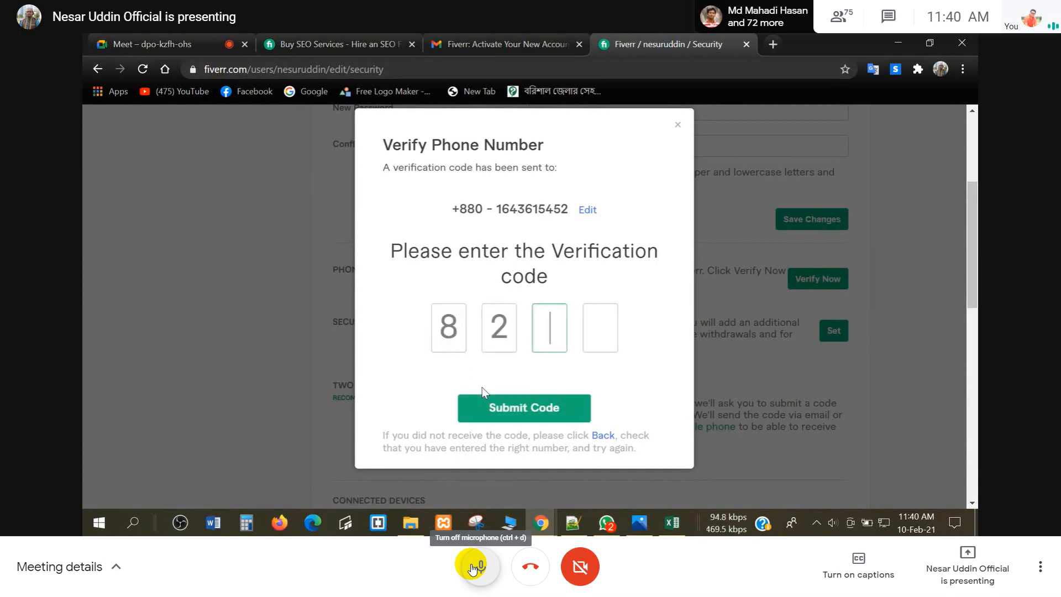
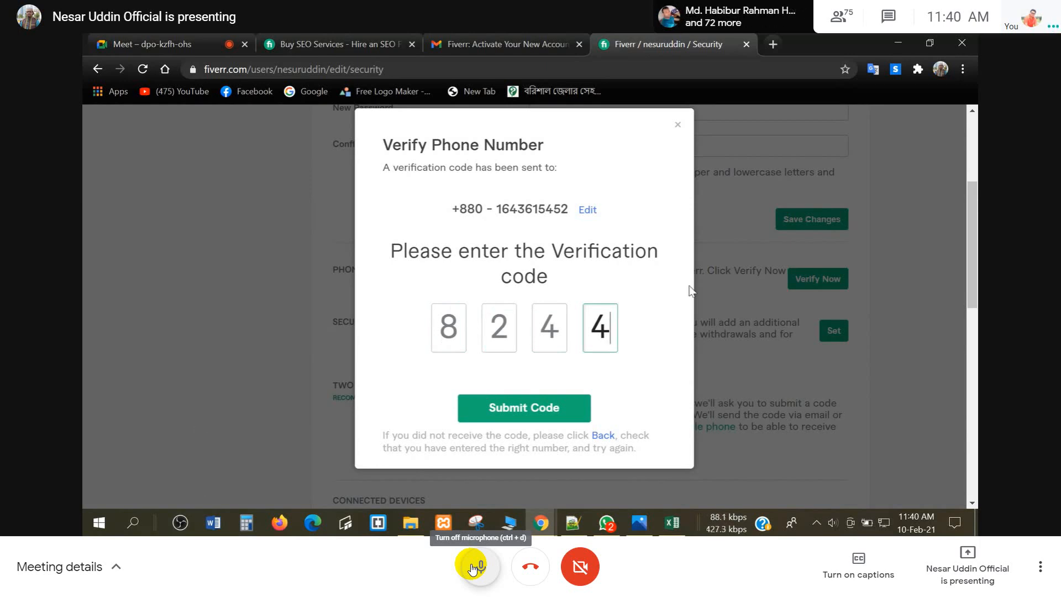
{"action": "scroll", "coordinate": [511, 407], "scroll_direction": "down", "scroll_amount": 5}
{"action": "scroll", "coordinate": [512, 407], "scroll_direction": "up", "scroll_amount": 5}
{"action": "left_click", "coordinate": [531, 406]}
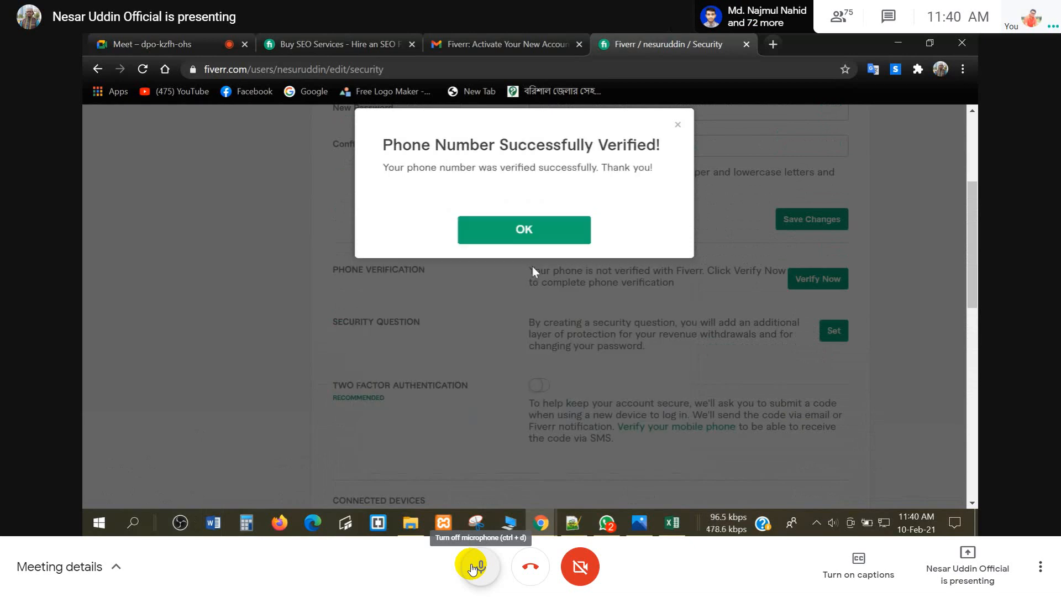
Acknowledge the verification success, open the security question list, and toggle the meeting microphone.
{"action": "left_click", "coordinate": [523, 229]}
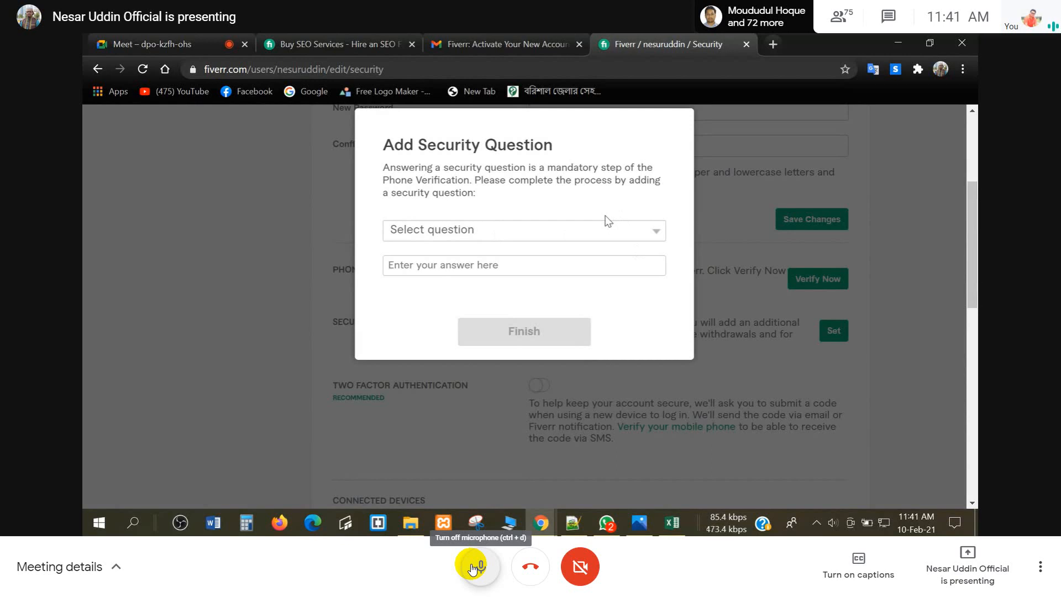
{"action": "left_click", "coordinate": [603, 232]}
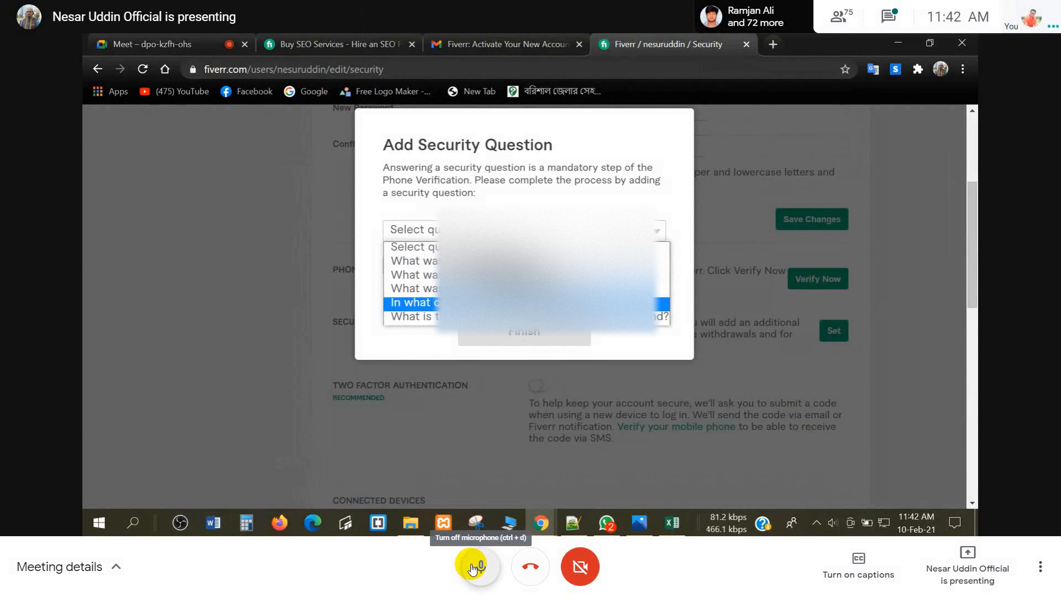
{"action": "left_click", "coordinate": [481, 579]}
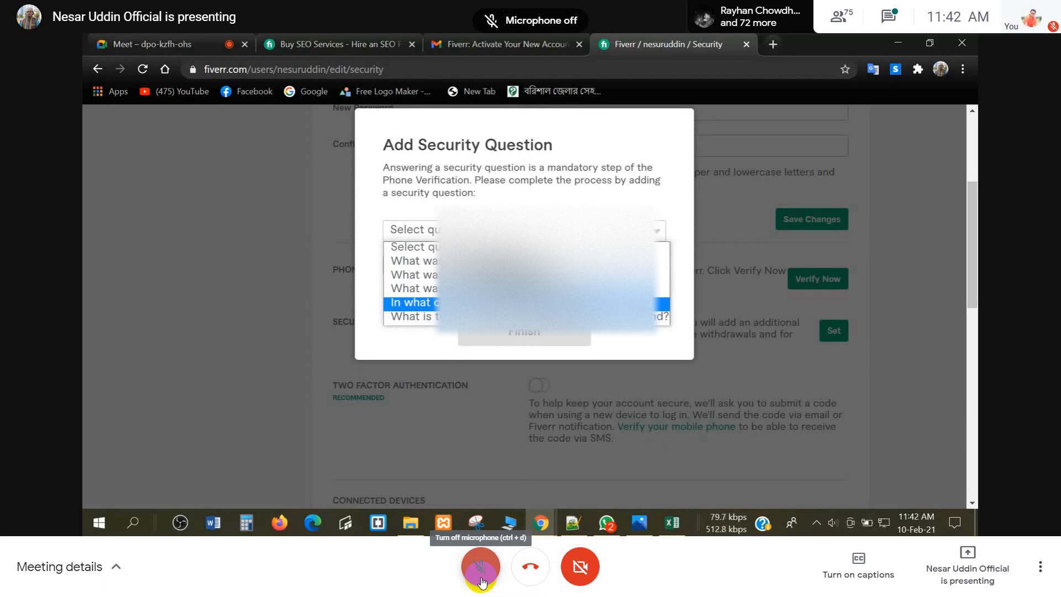
{"action": "left_click", "coordinate": [482, 579]}
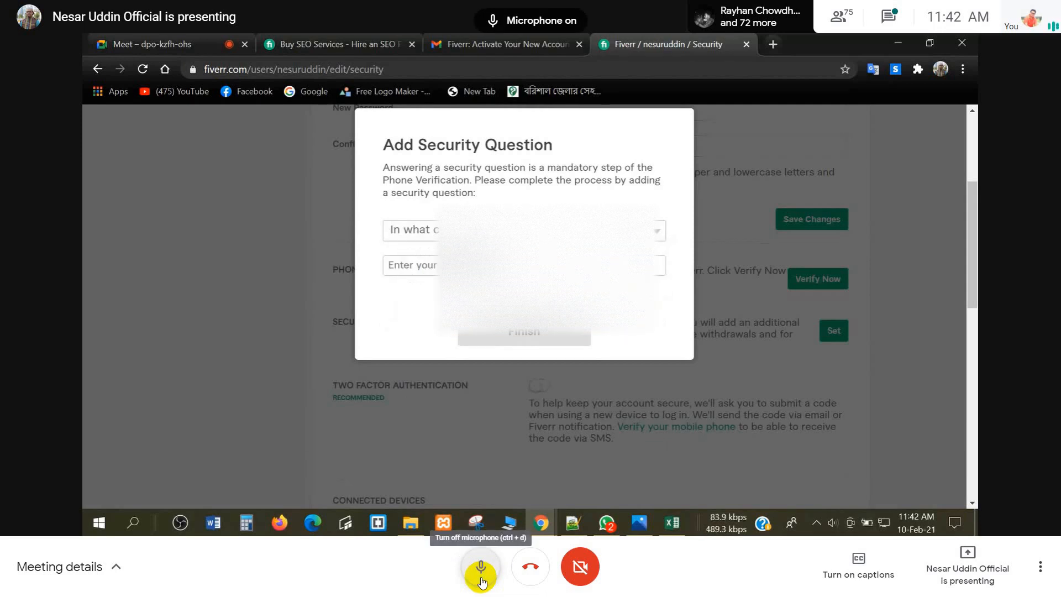
{"action": "left_click", "coordinate": [481, 579]}
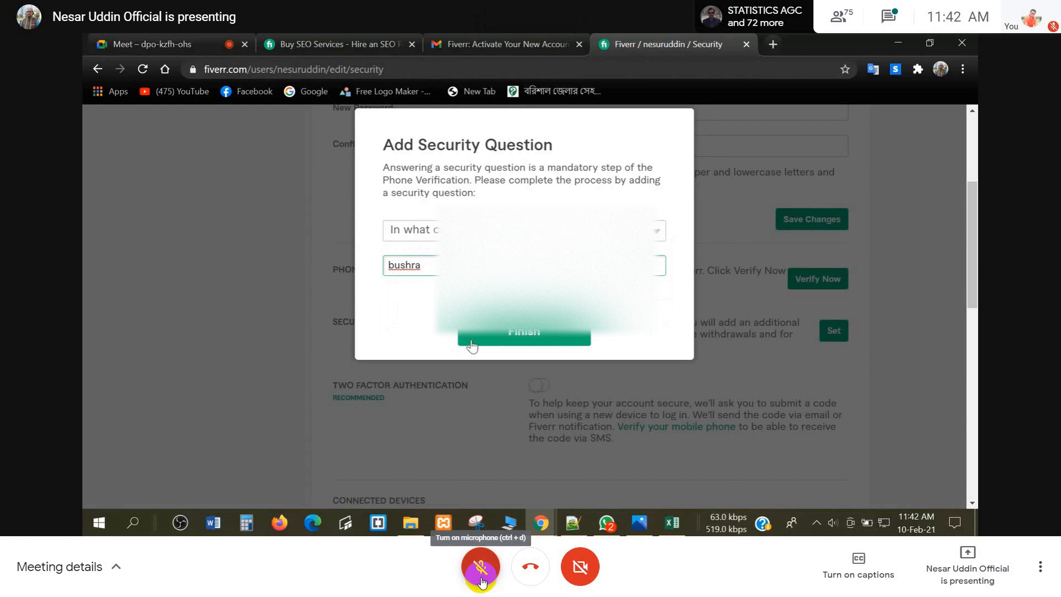
{"action": "left_click", "coordinate": [481, 579]}
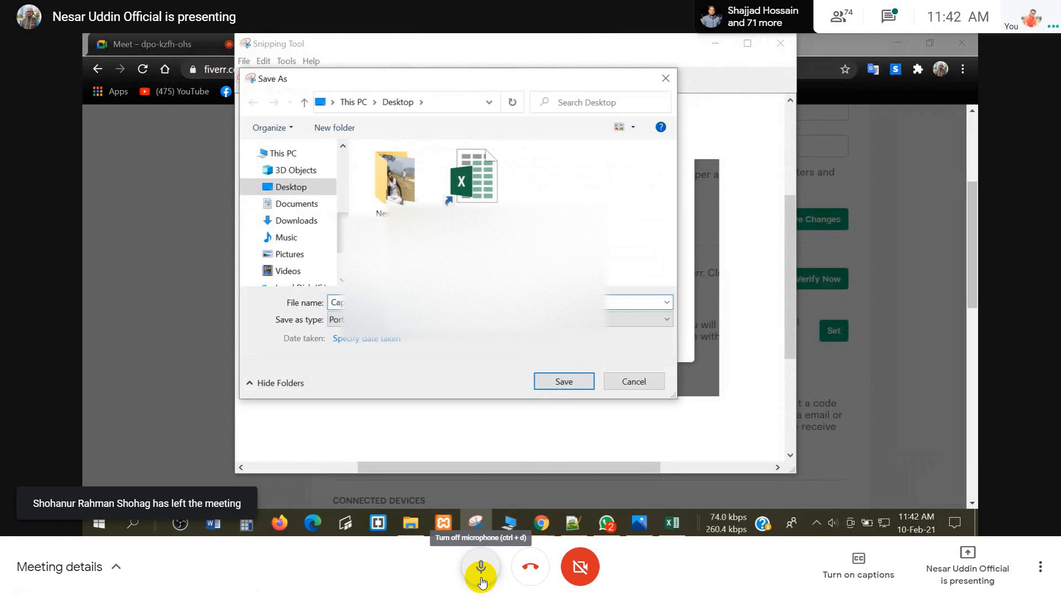
Toggle the meeting microphone mute on and off several times, ending unmuted.
{"action": "left_click", "coordinate": [481, 579]}
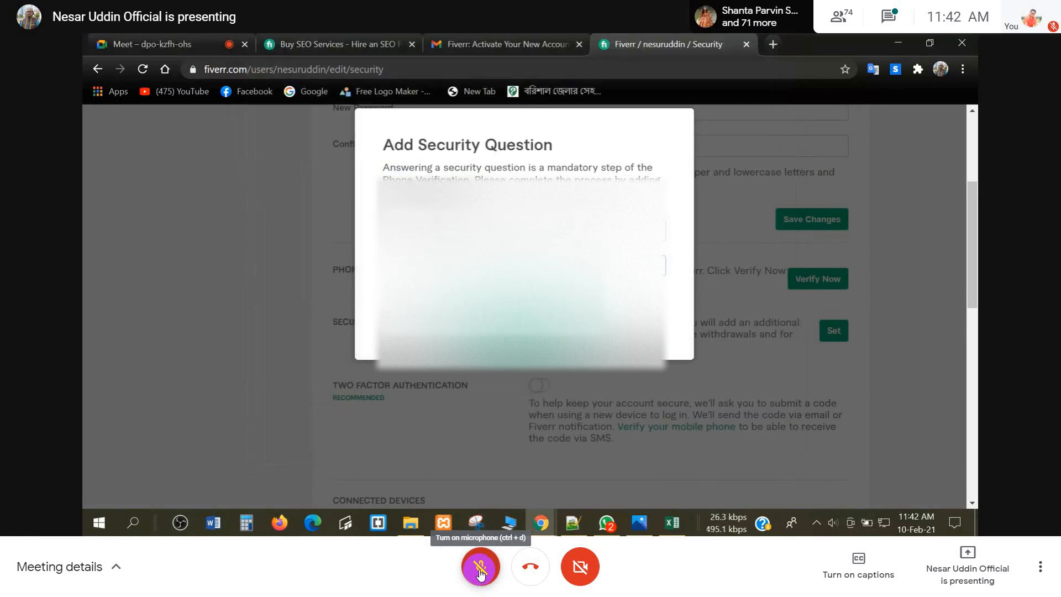
{"action": "left_click", "coordinate": [479, 575]}
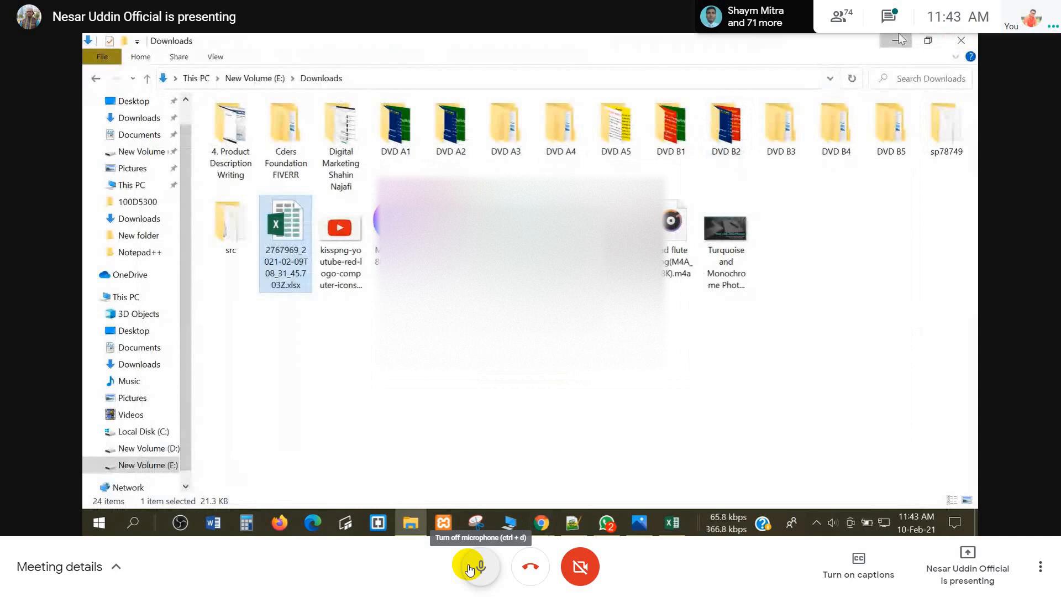
{"action": "left_click", "coordinate": [470, 569]}
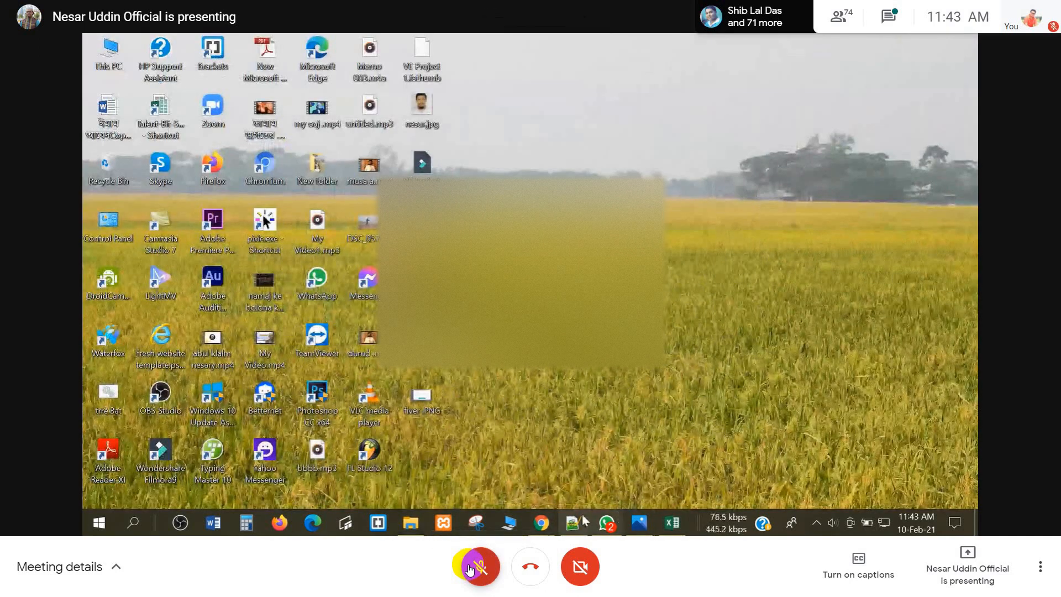
{"action": "left_click", "coordinate": [470, 569]}
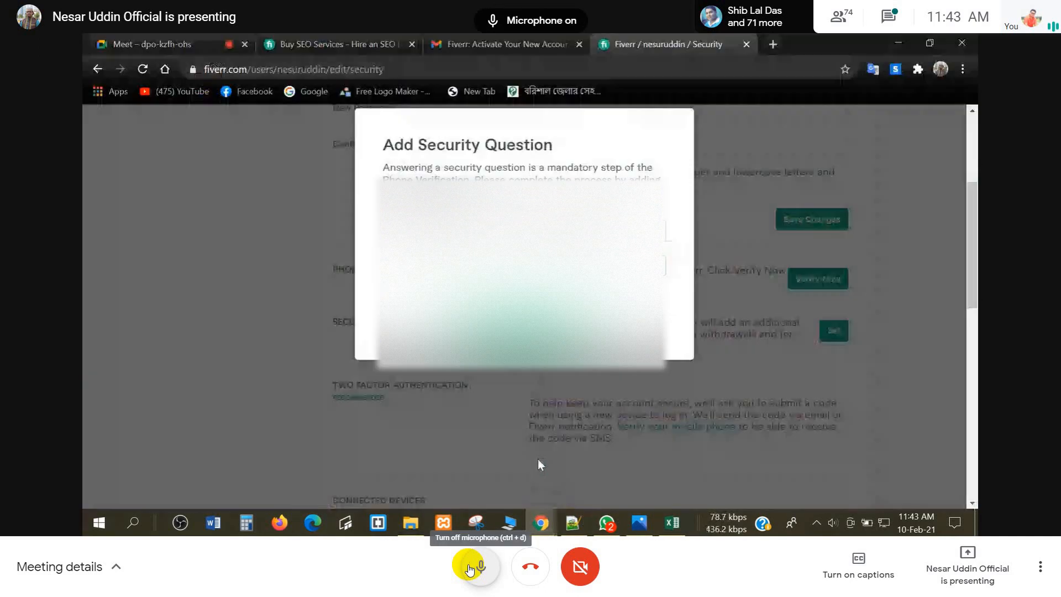
{"action": "left_click", "coordinate": [469, 569]}
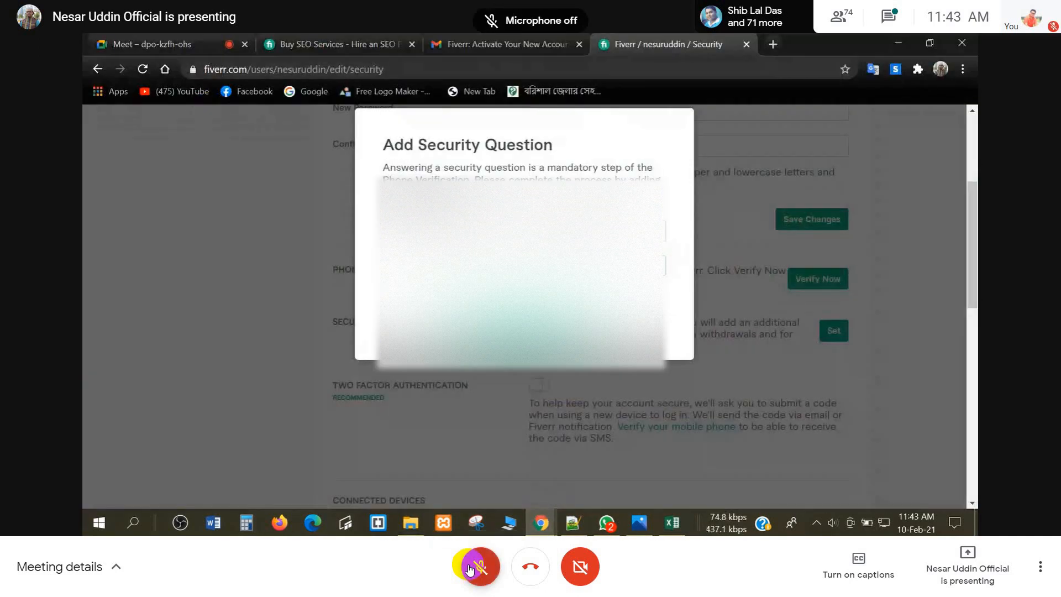
{"action": "left_click", "coordinate": [470, 569]}
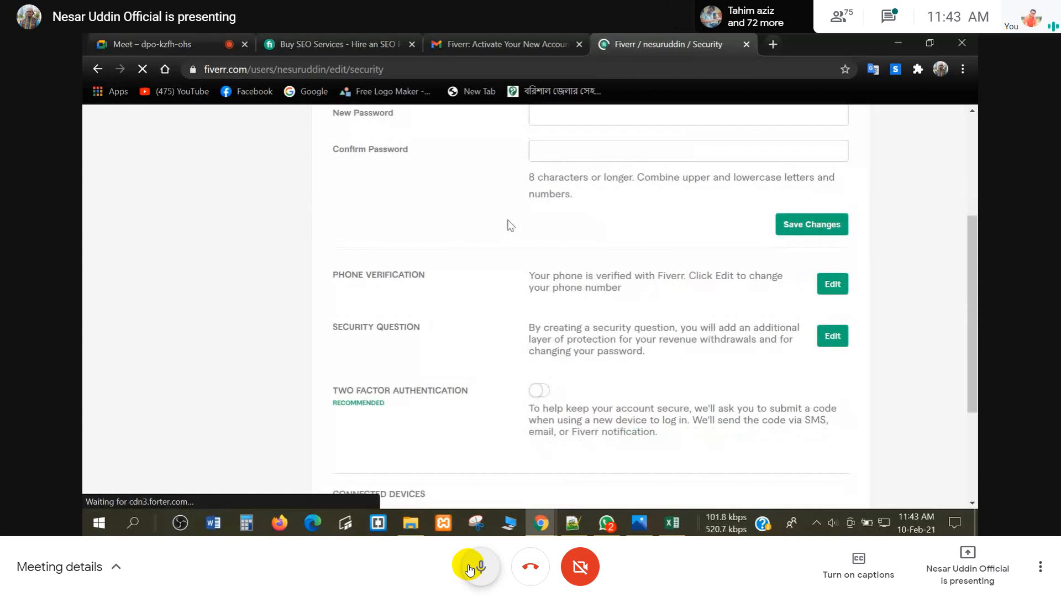
Mute and then unmute your own microphone in the meeting.
{"action": "left_click", "coordinate": [468, 569]}
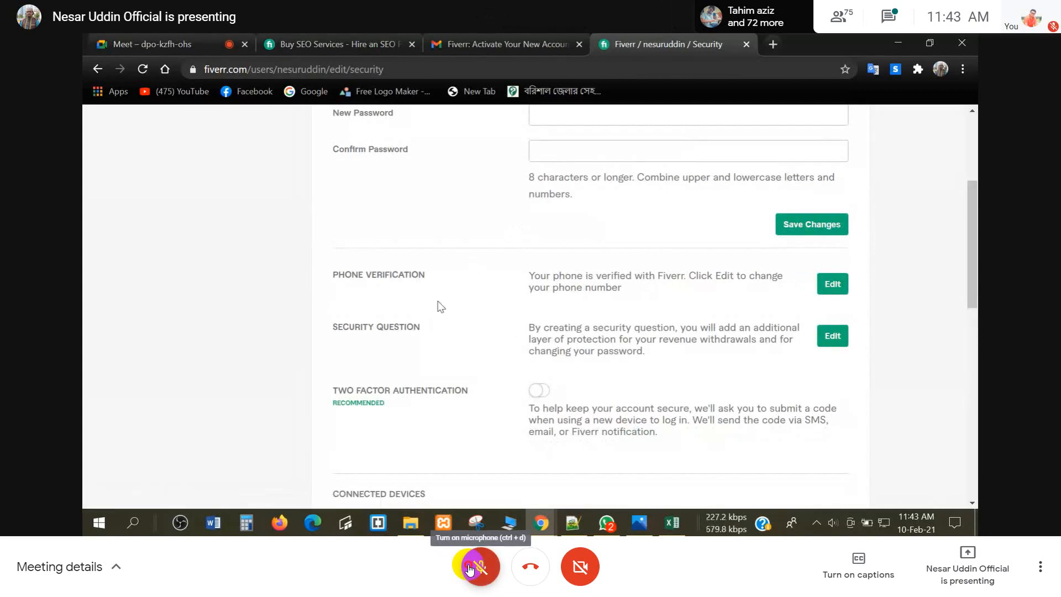
{"action": "left_click", "coordinate": [469, 570]}
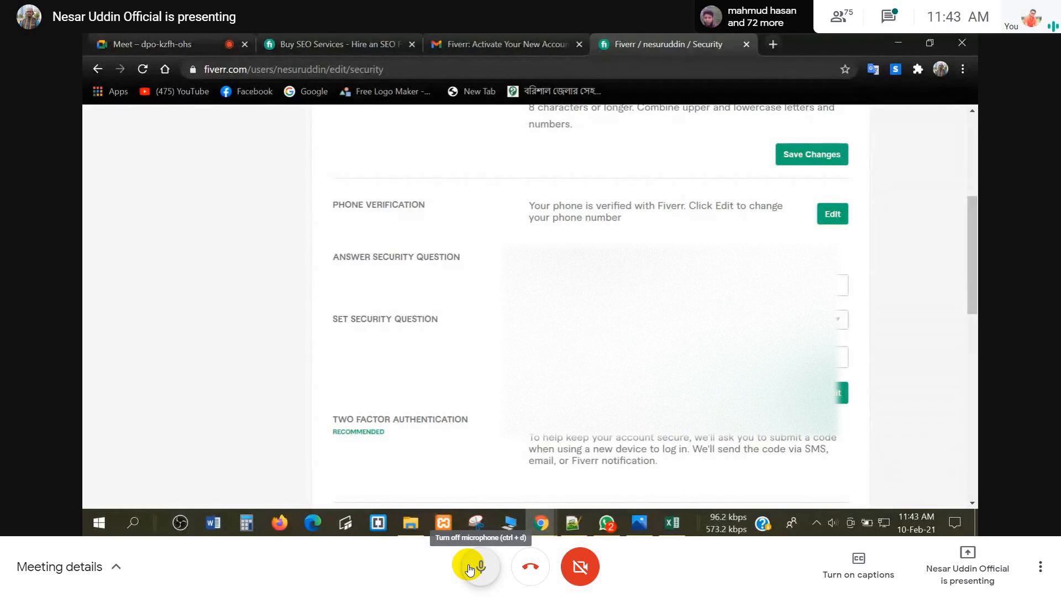
{"action": "left_click", "coordinate": [470, 569]}
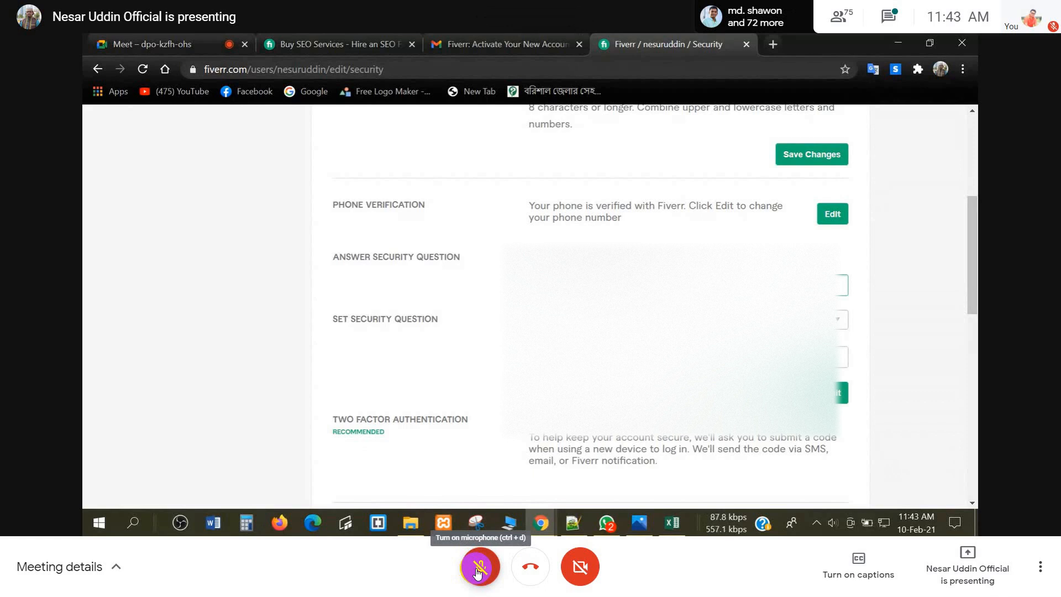
{"action": "left_click", "coordinate": [479, 572]}
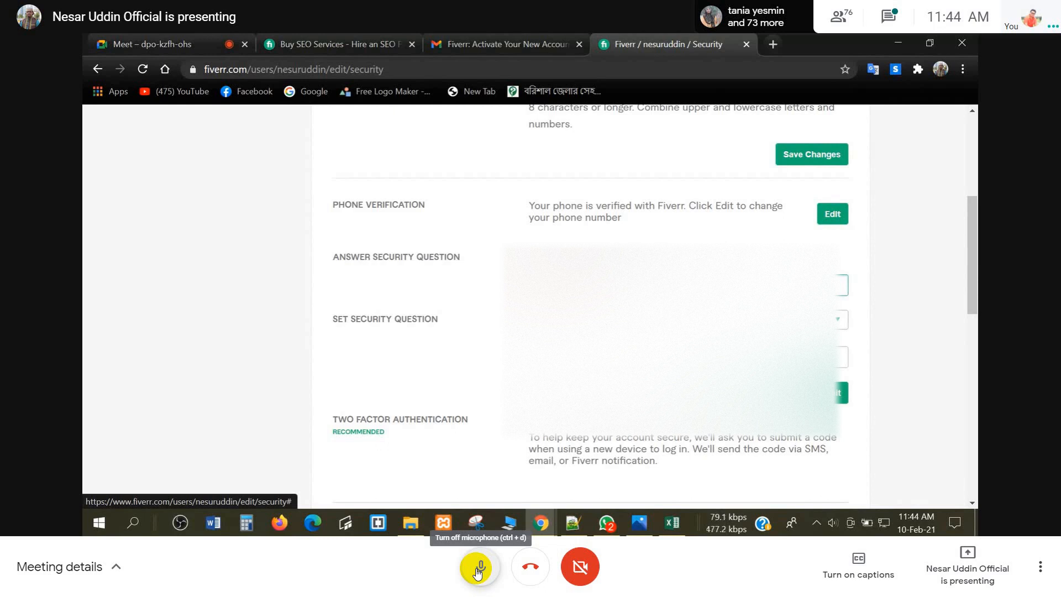
{"action": "left_click", "coordinate": [479, 569]}
{"action": "left_click", "coordinate": [478, 570]}
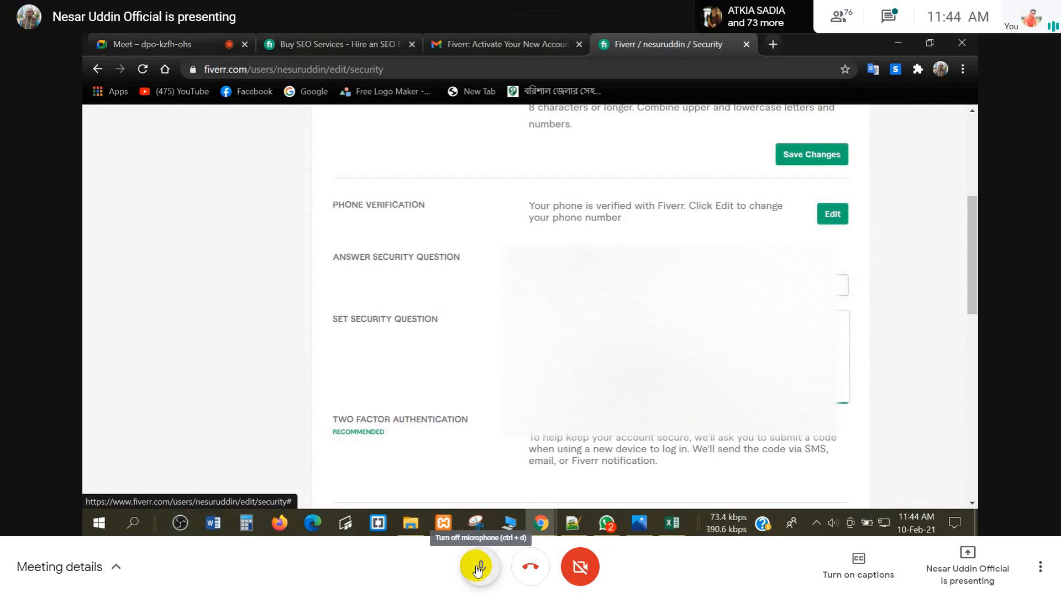
{"action": "left_click", "coordinate": [478, 568]}
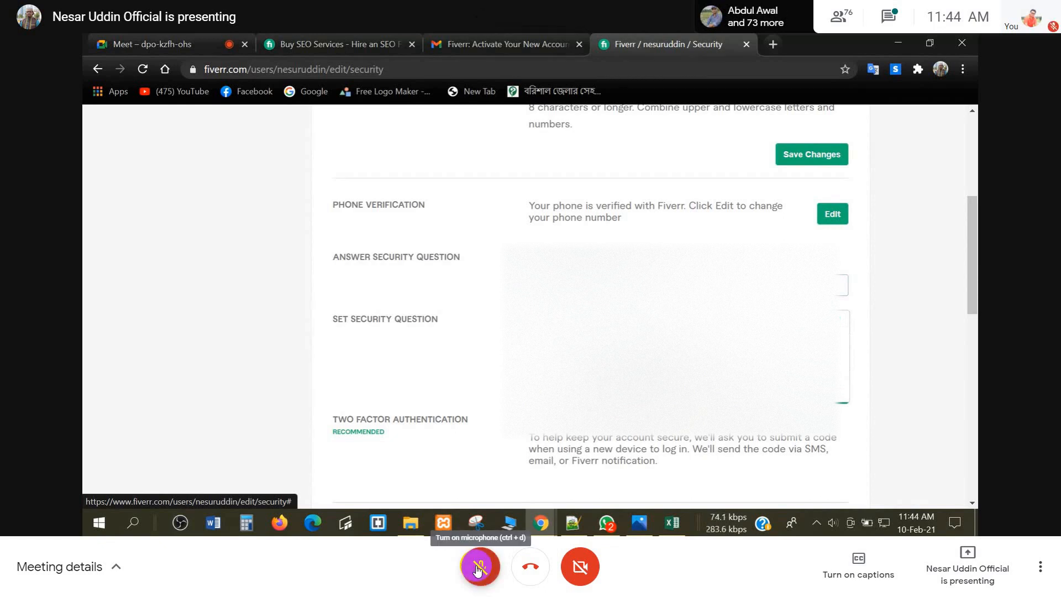
{"action": "left_click", "coordinate": [478, 567]}
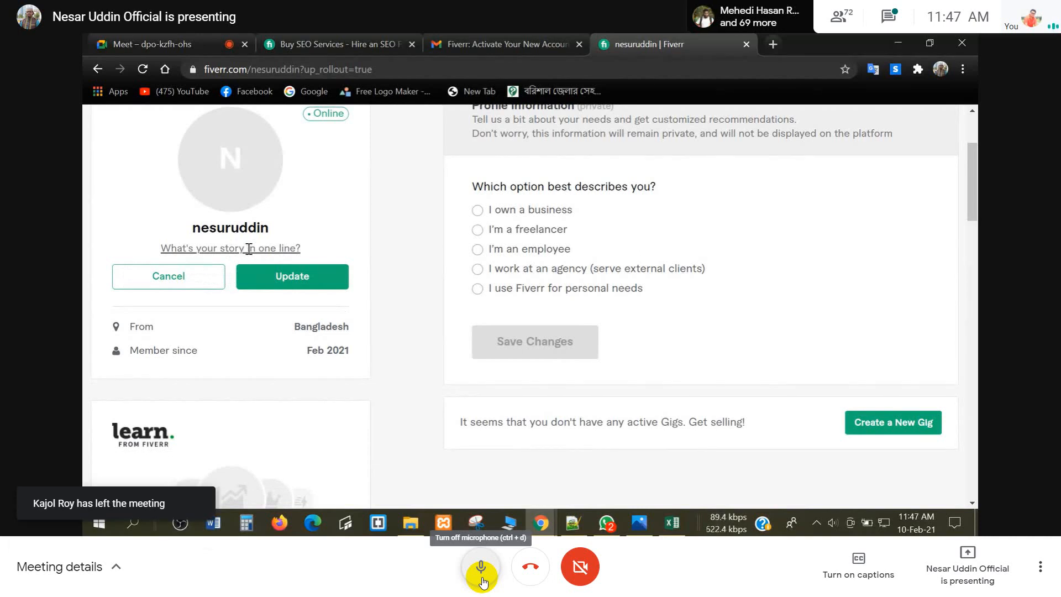
Mute and unmute the microphone, exit the meeting's full-screen view, and show hidden tray icons.
{"action": "left_click", "coordinate": [482, 579]}
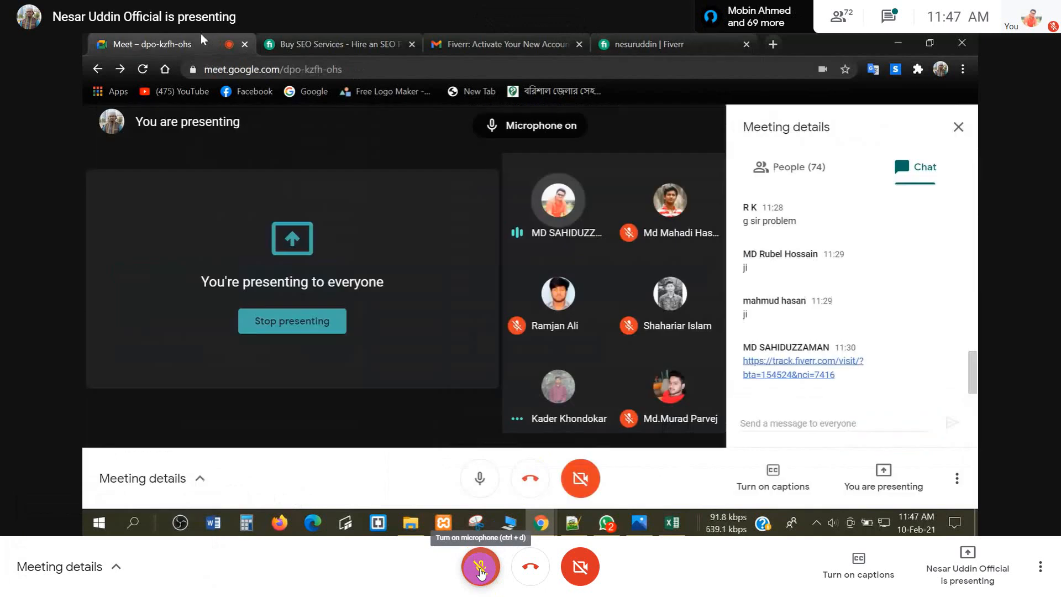
{"action": "left_click", "coordinate": [486, 575]}
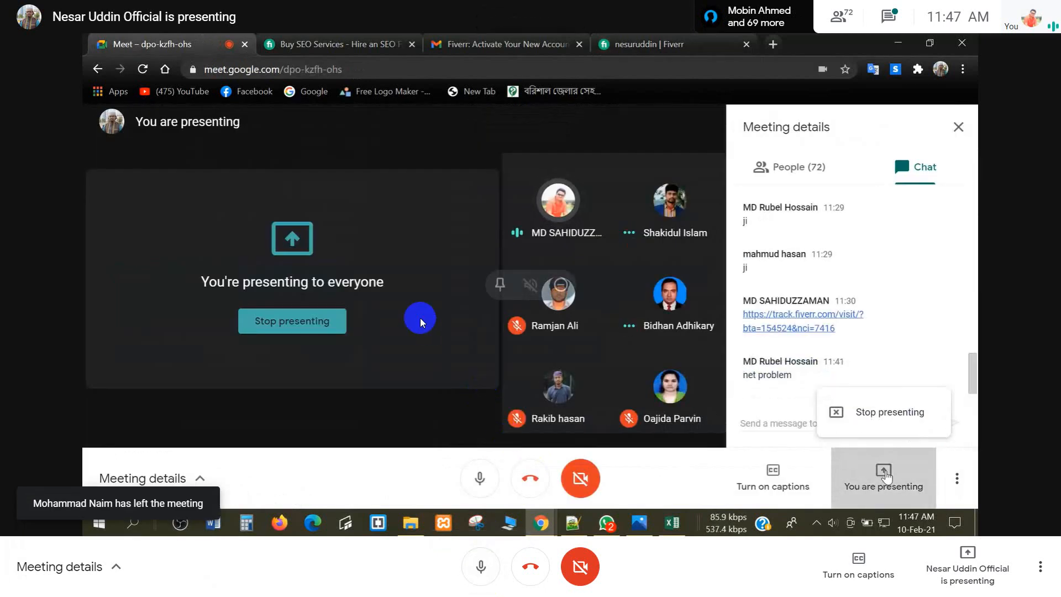
{"action": "key", "text": "Escape"}
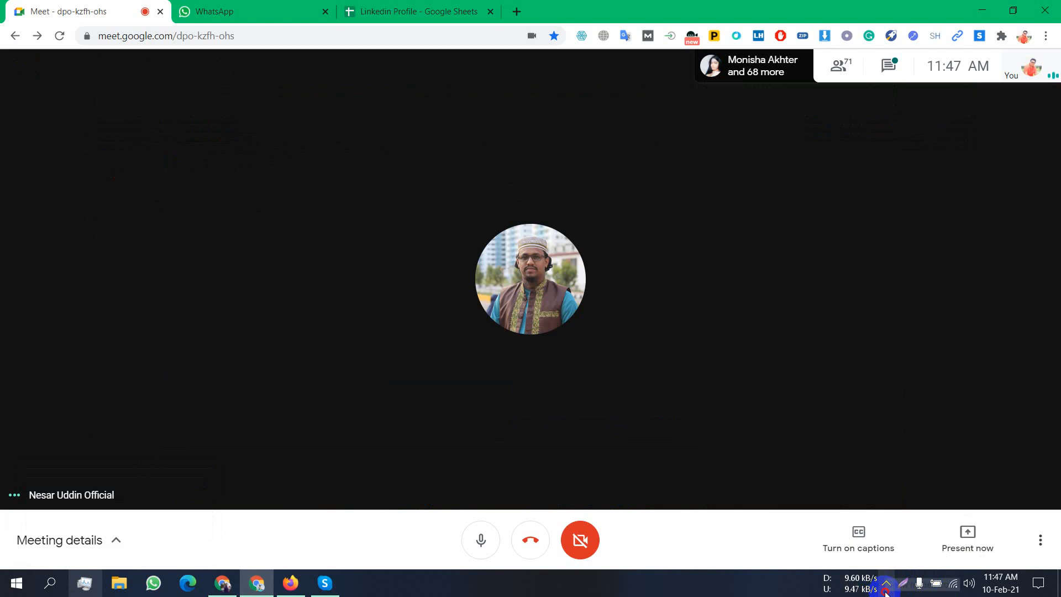
{"action": "left_click", "coordinate": [886, 583]}
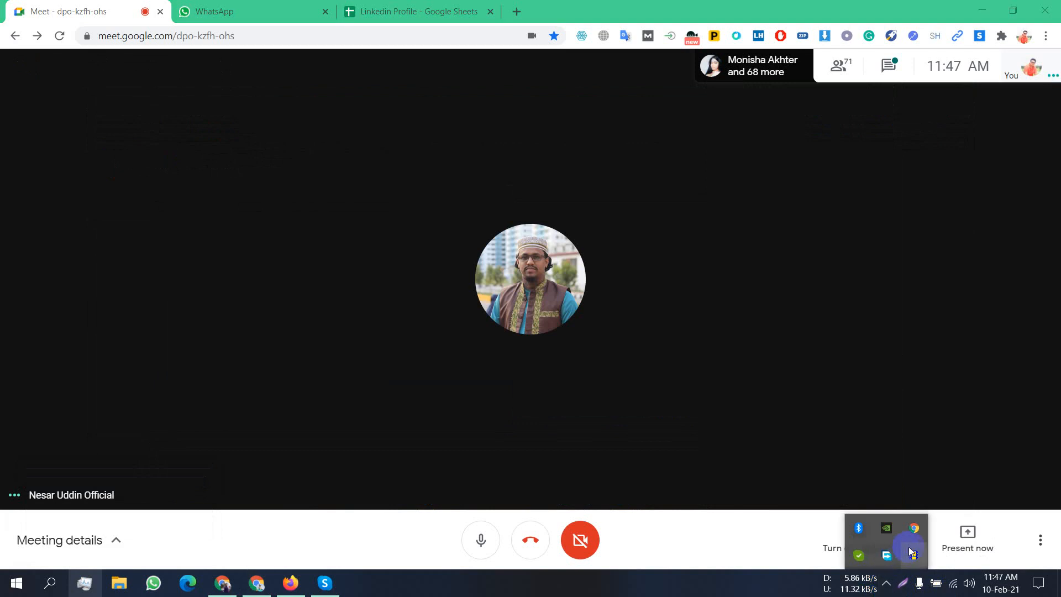